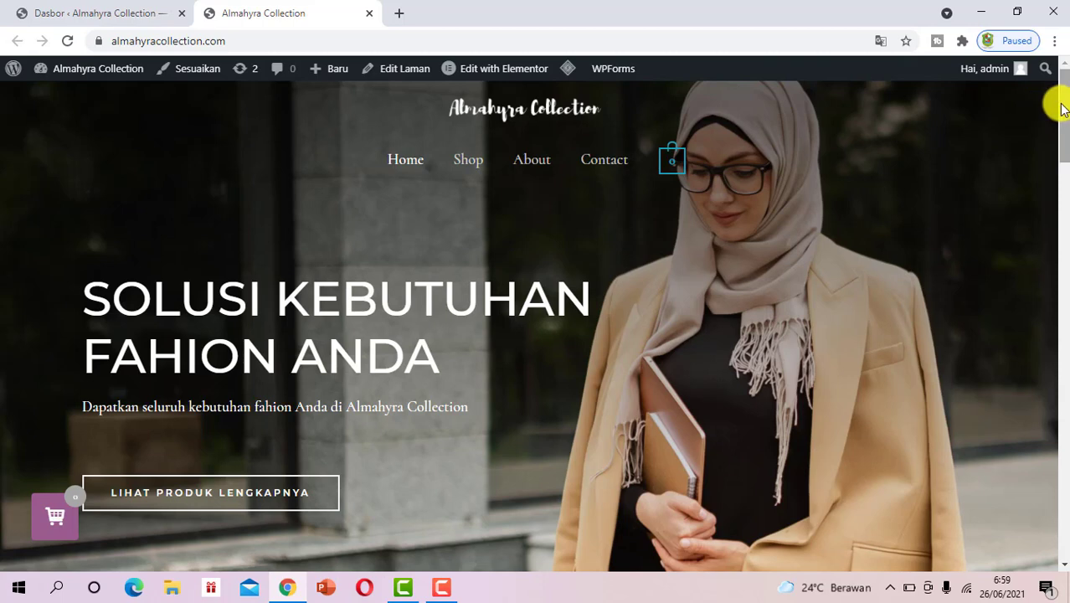
Open Gmail in a new tab, switch to the second account's inbox, then return to the Almahyra Collection tab
{"action": "left_click", "coordinate": [399, 12]}
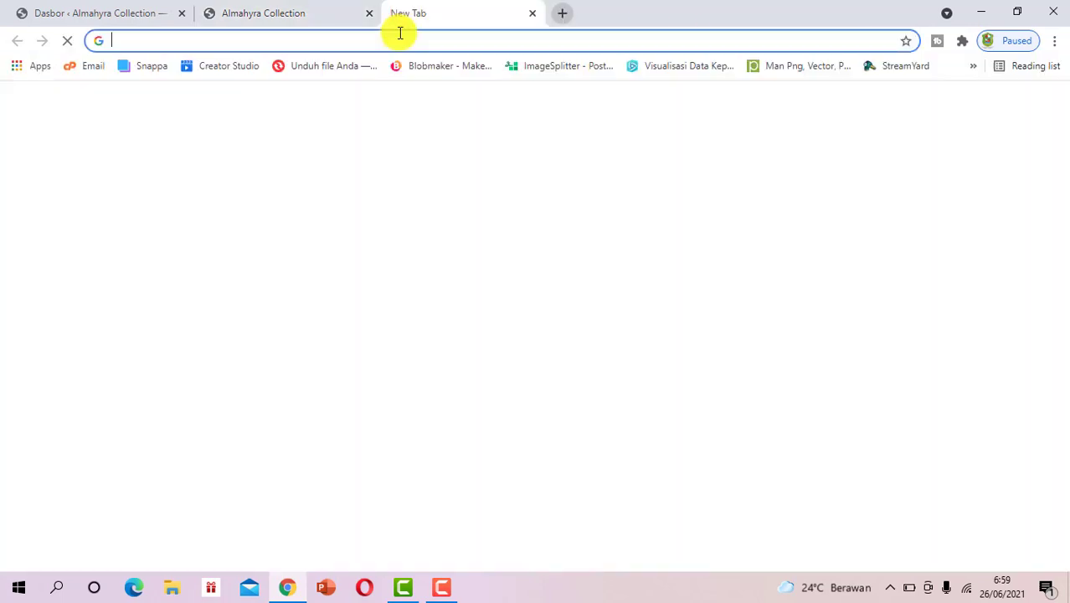
{"action": "type", "text": "emal"}
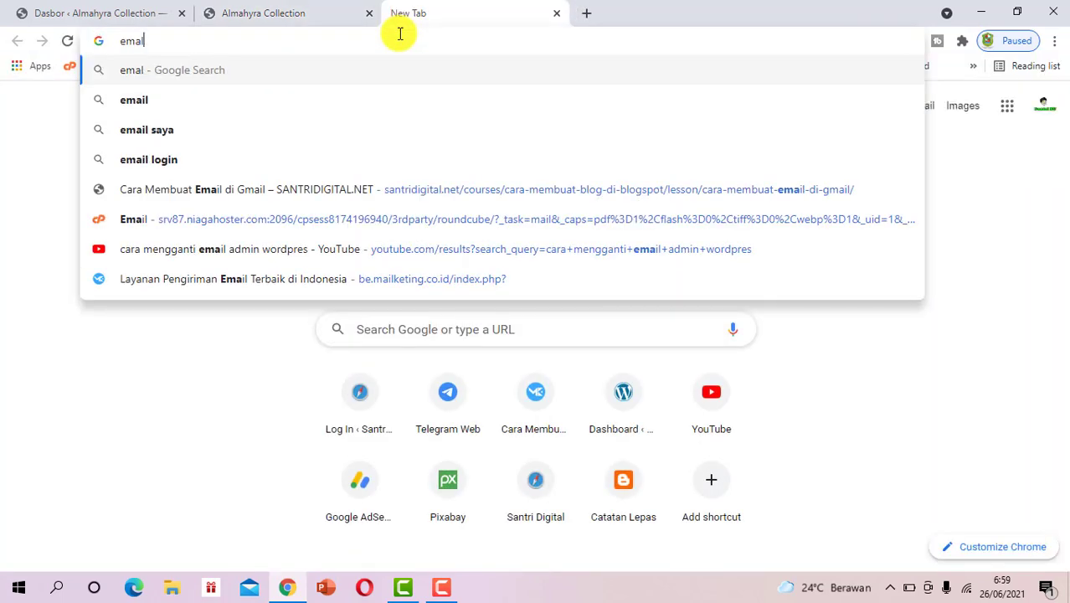
{"action": "key", "text": "Return"}
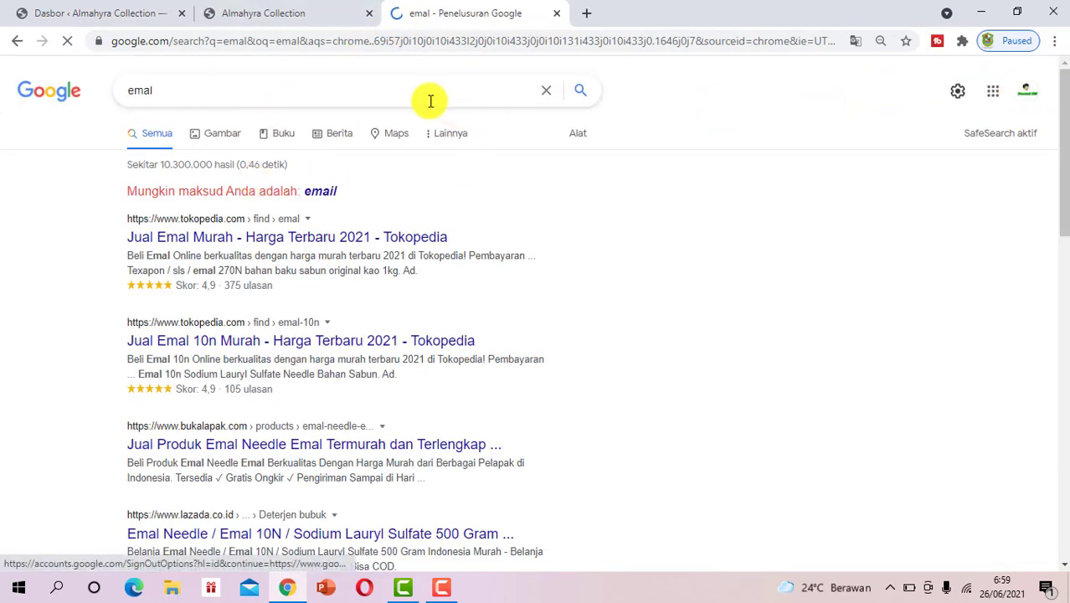
{"action": "left_click", "coordinate": [158, 44]}
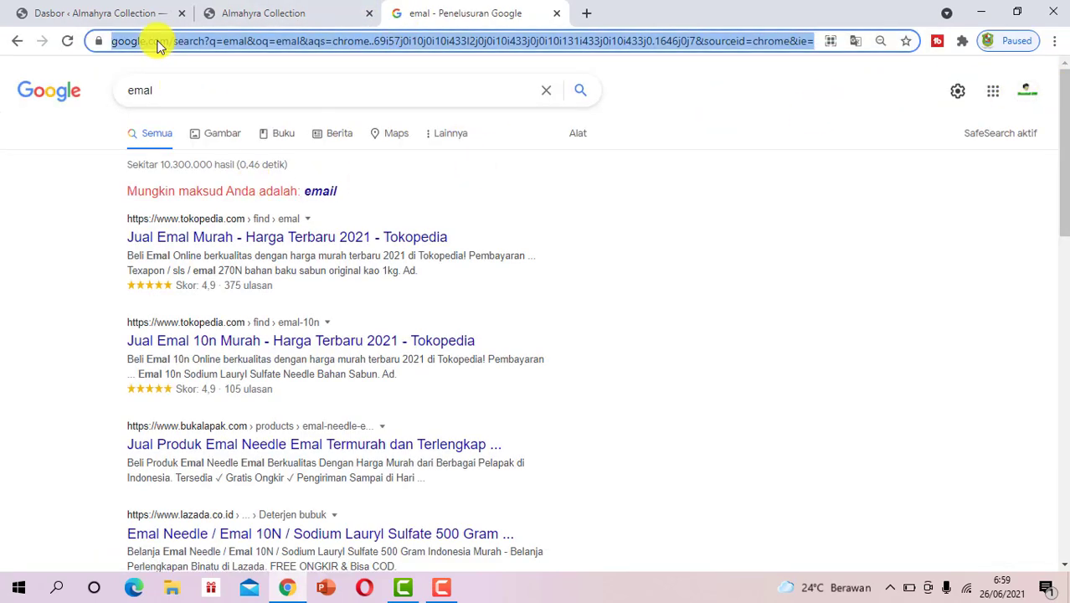
{"action": "type", "text": "gmail"}
{"action": "key", "text": "Return"}
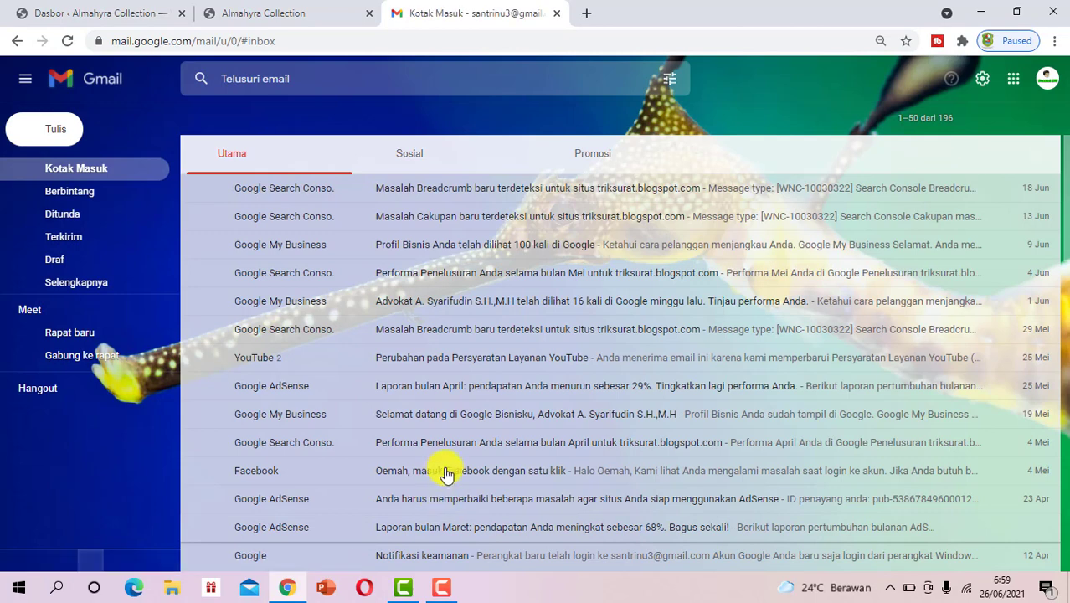
{"action": "left_click", "coordinate": [613, 130]}
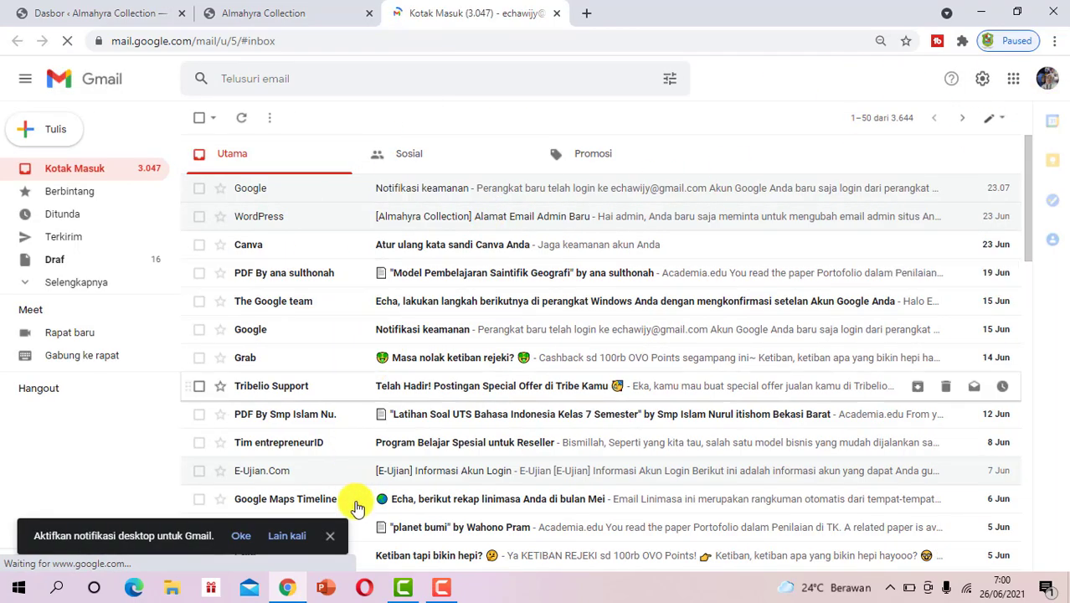
{"action": "left_click", "coordinate": [276, 13]}
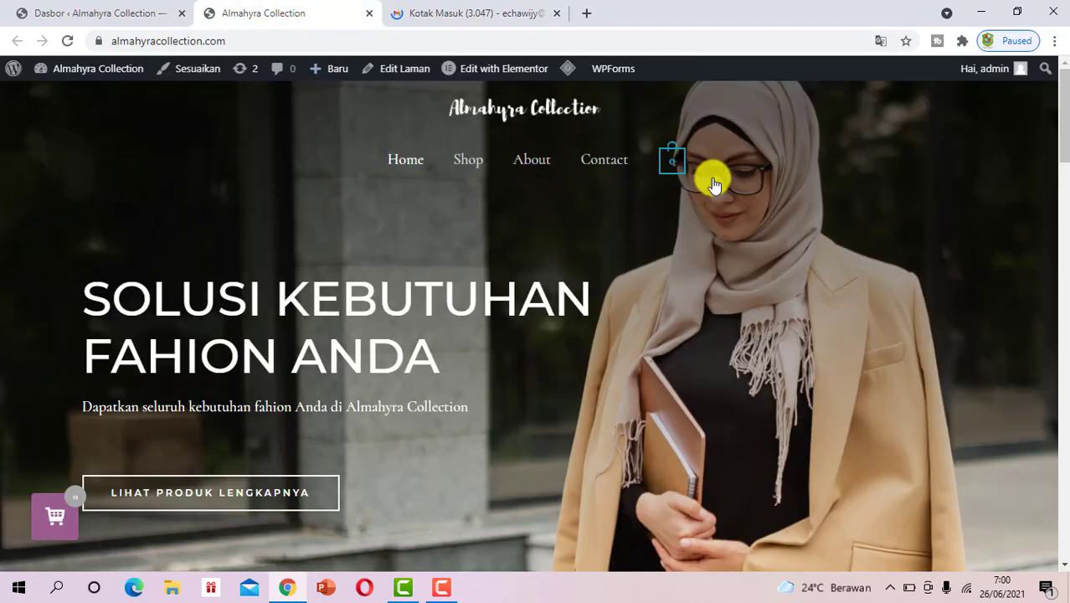
Add Lava Dres Coklat in size M (Rp150,000) to the cart and proceed to checkout
{"action": "left_click_drag", "start_coordinate": [1061, 103], "coordinate": [1064, 247]}
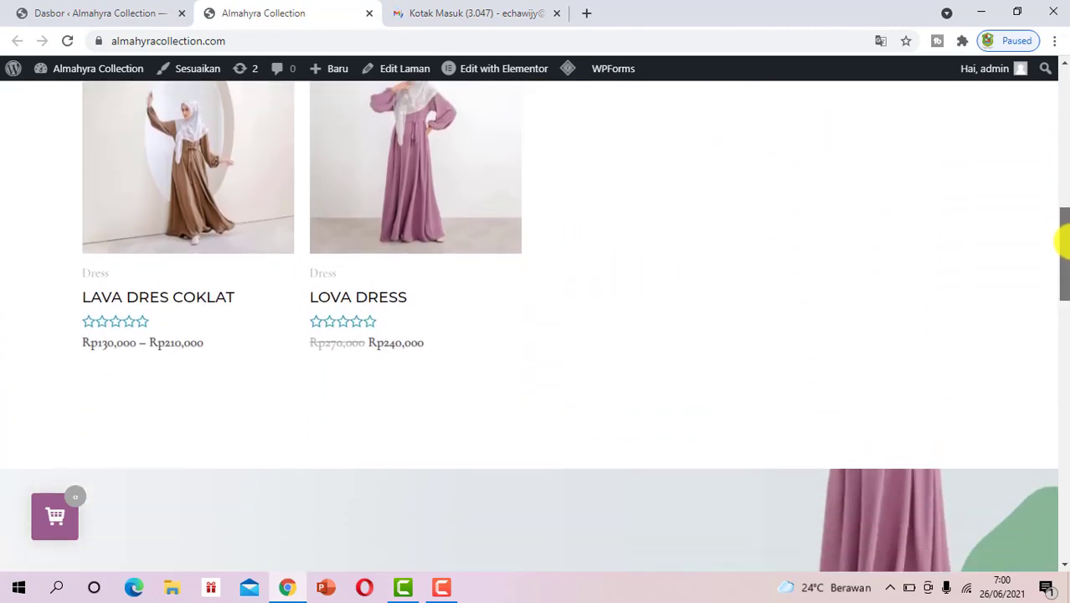
{"action": "left_click", "coordinate": [191, 314]}
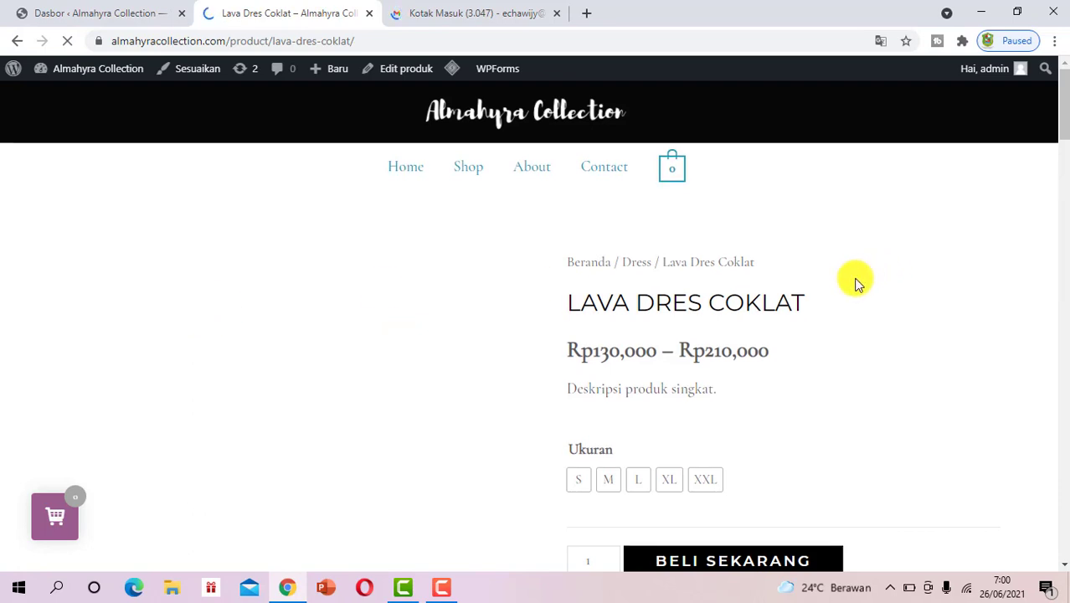
{"action": "scroll", "coordinate": [854, 281], "scroll_direction": "down", "scroll_amount": 5}
{"action": "scroll", "coordinate": [582, 210], "scroll_direction": "up", "scroll_amount": 1}
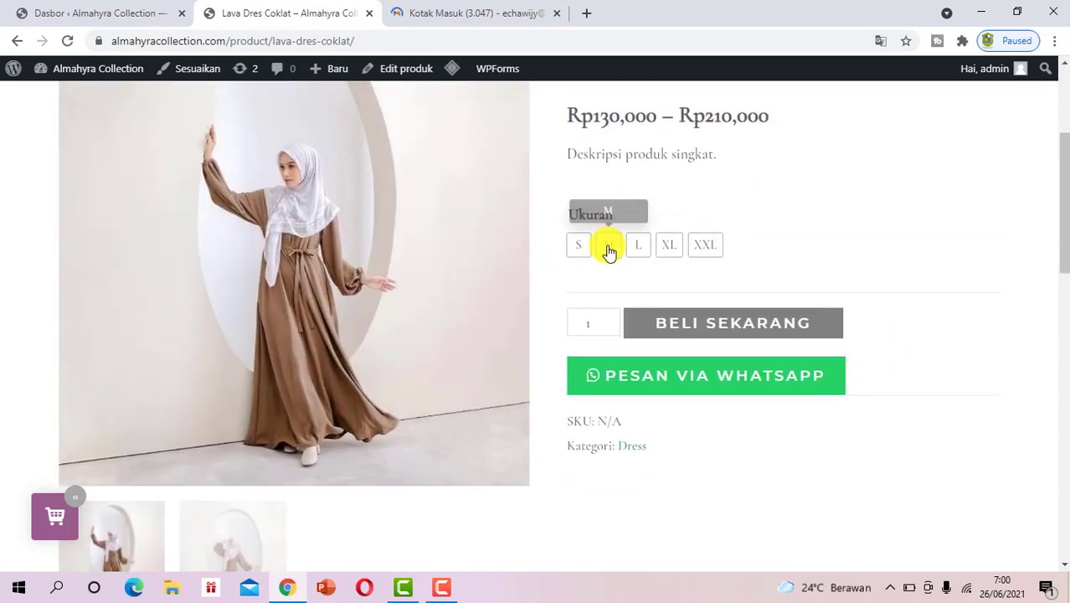
{"action": "left_click", "coordinate": [608, 246]}
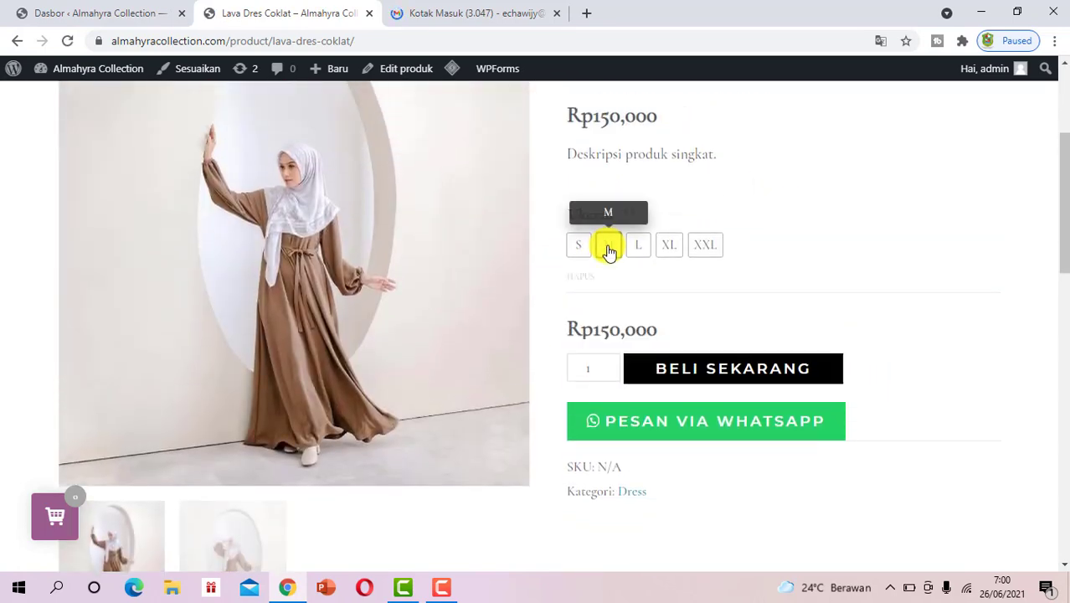
{"action": "left_click", "coordinate": [670, 378]}
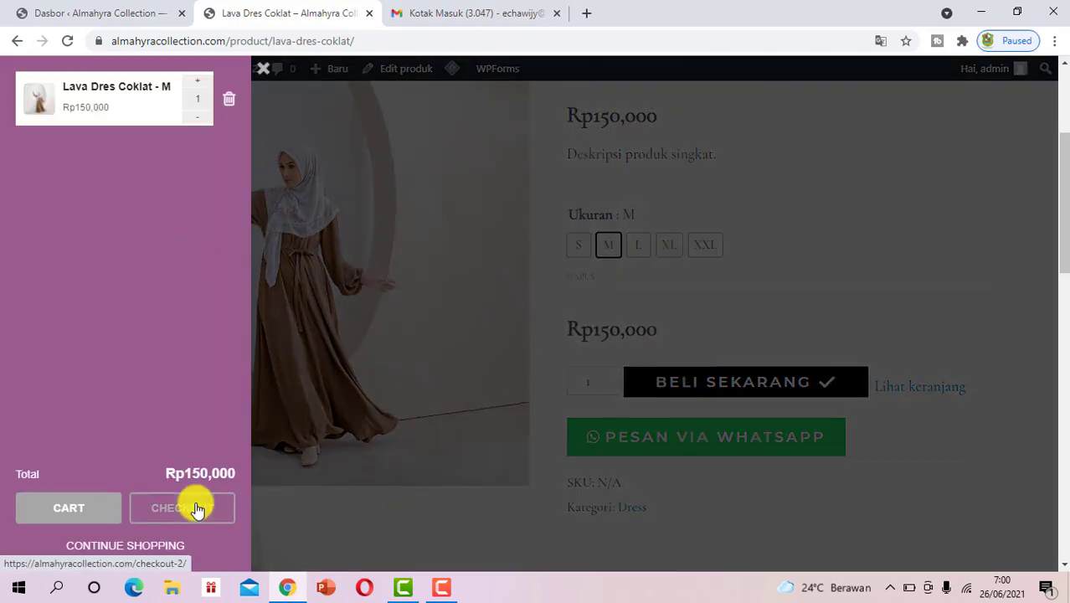
{"action": "left_click", "coordinate": [195, 508]}
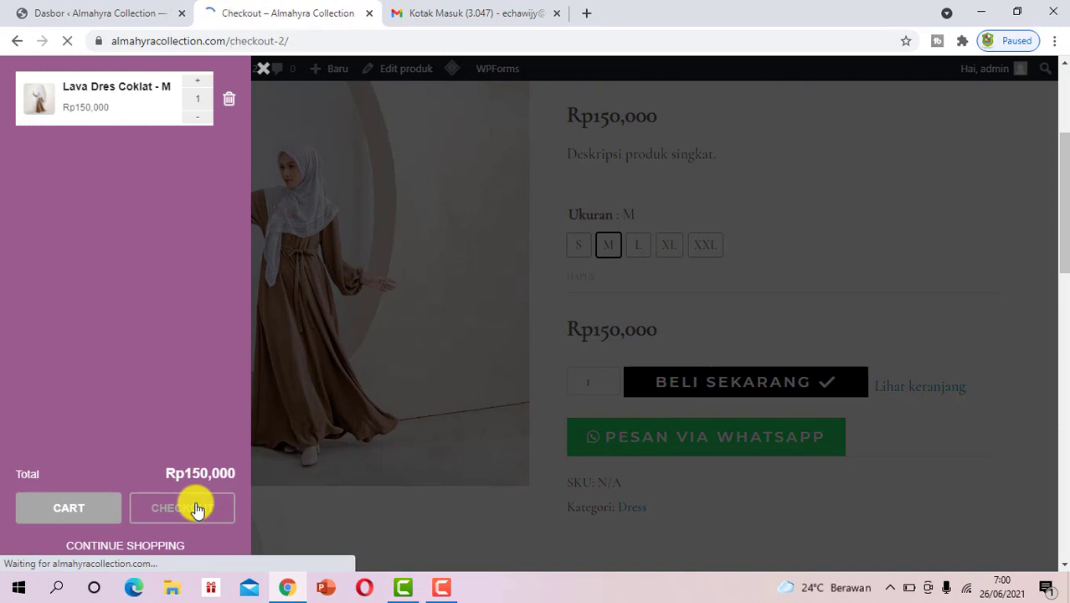
{"action": "scroll", "coordinate": [522, 313], "scroll_direction": "down", "scroll_amount": 2}
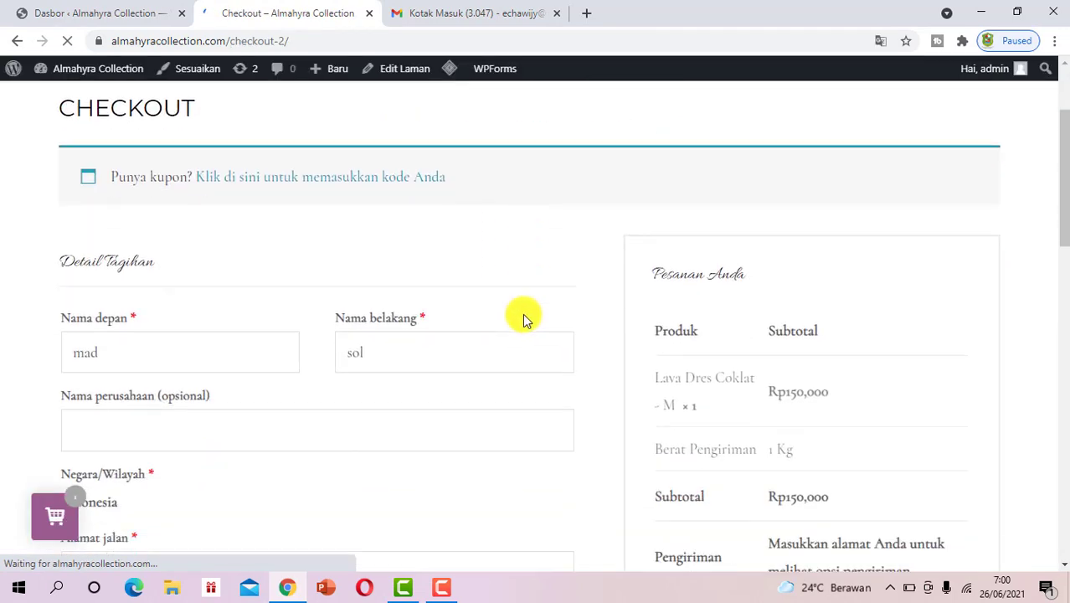
Replace the billing first and last name with the new customer's name
{"action": "left_click", "coordinate": [198, 349]}
{"action": "left_click_drag", "start_coordinate": [198, 349], "coordinate": [58, 351]}
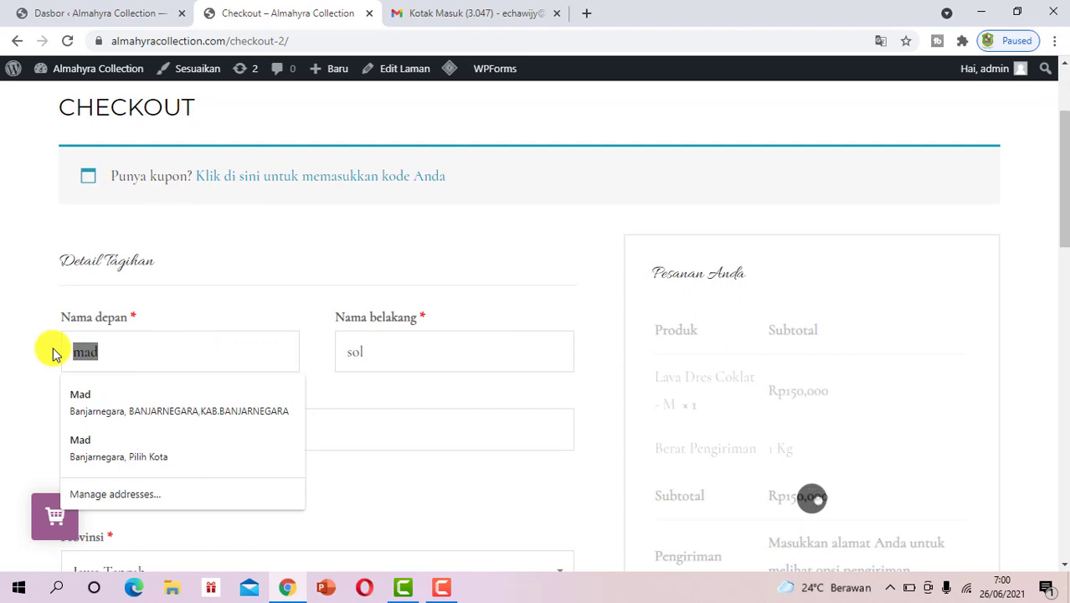
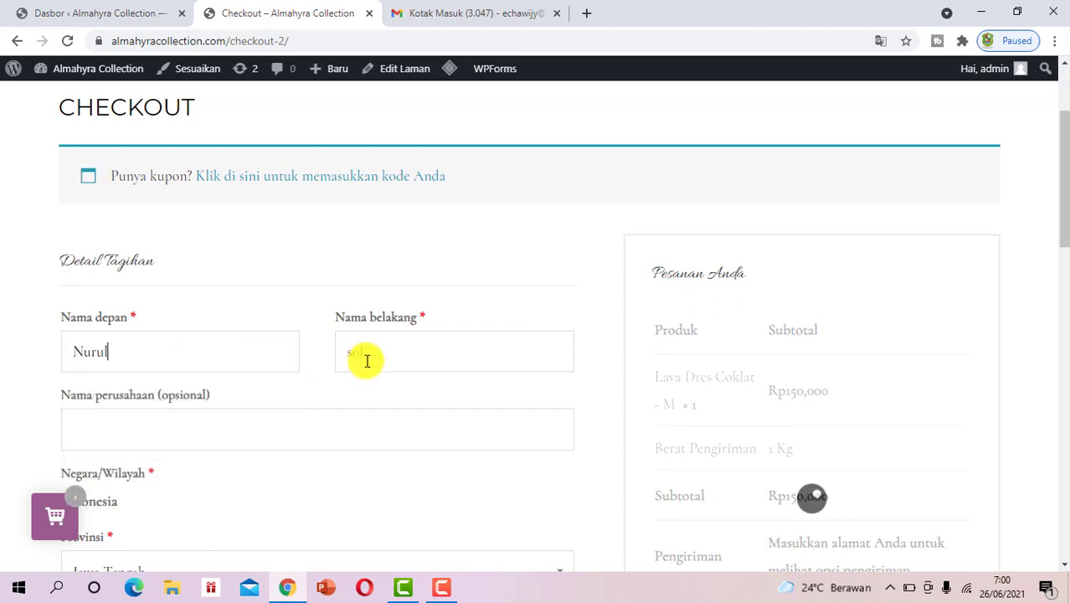
{"action": "left_click_drag", "start_coordinate": [367, 352], "coordinate": [335, 353]}
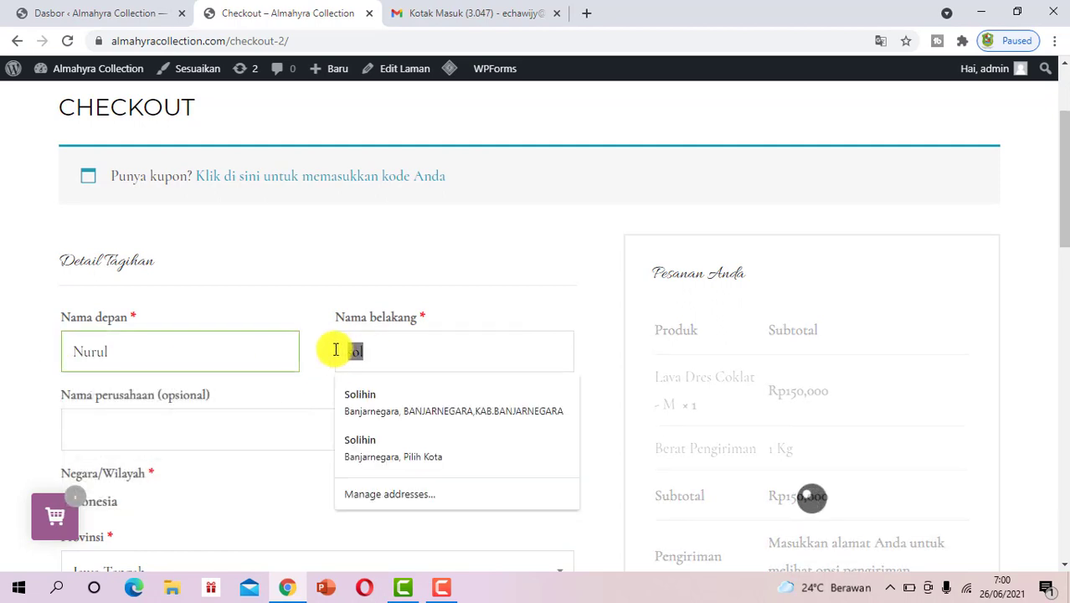
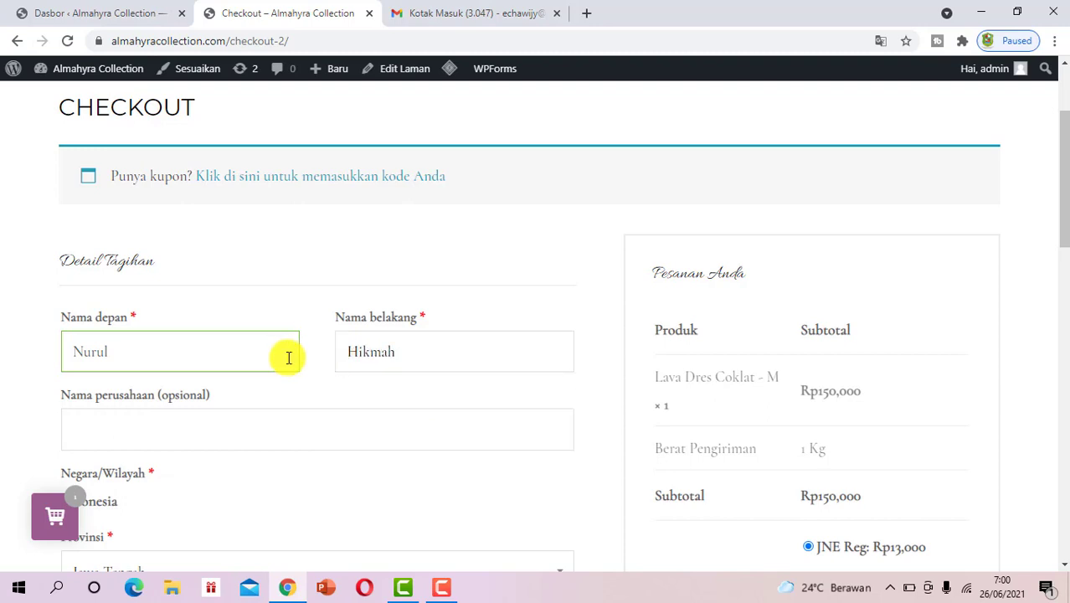
Keep Jawa Tengah as the province and BANJARNEGARA as the city
{"action": "scroll", "coordinate": [277, 360], "scroll_direction": "down", "scroll_amount": 2}
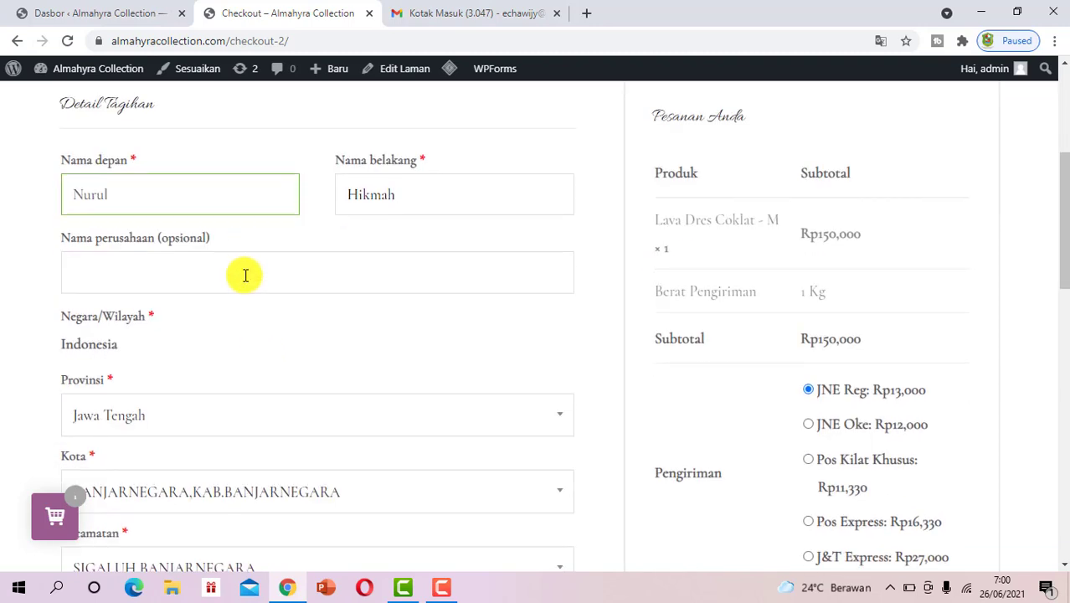
{"action": "left_click", "coordinate": [168, 410]}
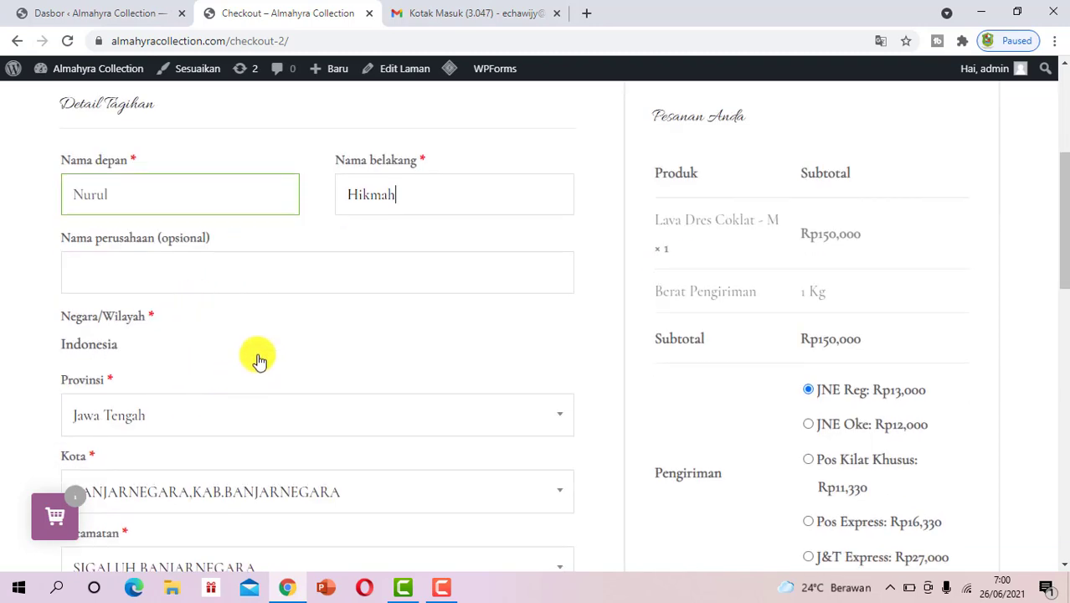
{"action": "scroll", "coordinate": [355, 347], "scroll_direction": "down", "scroll_amount": 2}
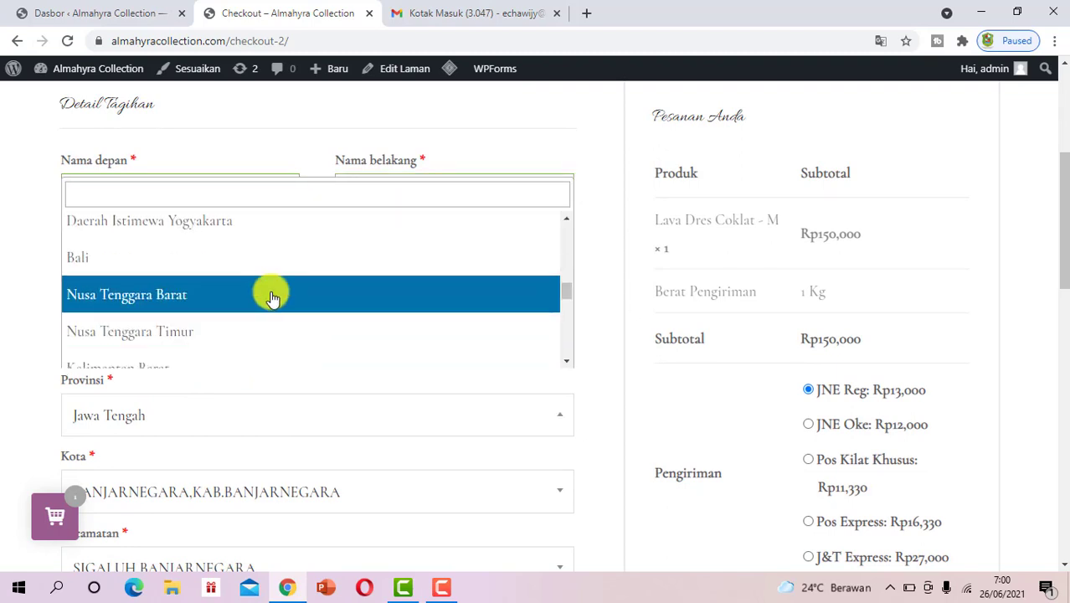
{"action": "type", "text": "ja"}
{"action": "left_click", "coordinate": [227, 311]}
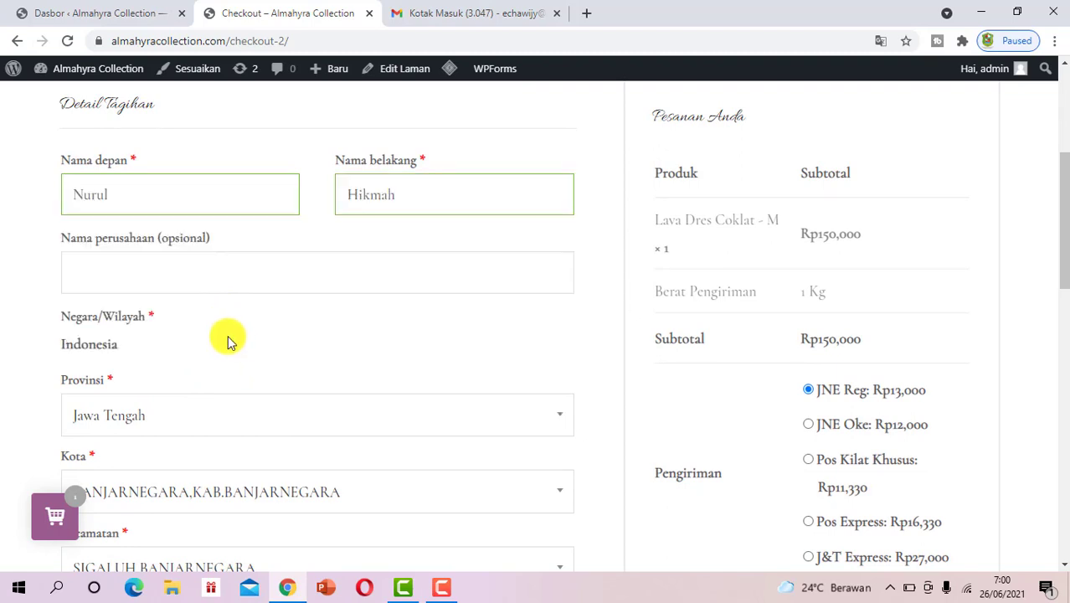
{"action": "scroll", "coordinate": [227, 335], "scroll_direction": "down", "scroll_amount": 2}
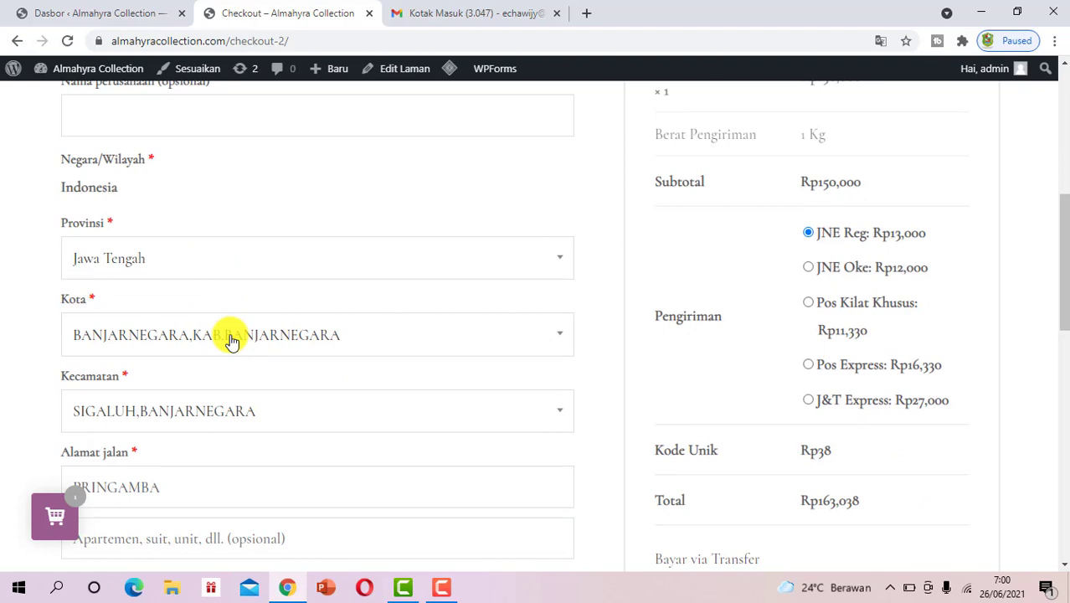
{"action": "left_click", "coordinate": [232, 338]}
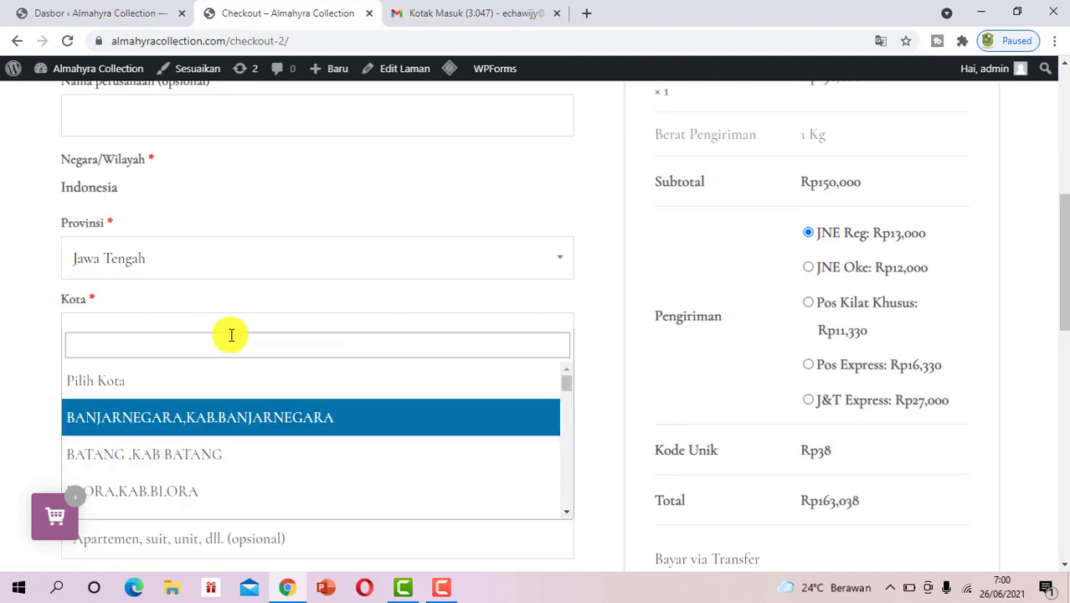
{"action": "left_click", "coordinate": [220, 413]}
Set the Kecamatan district to MADUKARA,BANJARNEGARA
{"action": "scroll", "coordinate": [235, 394], "scroll_direction": "down", "scroll_amount": 2}
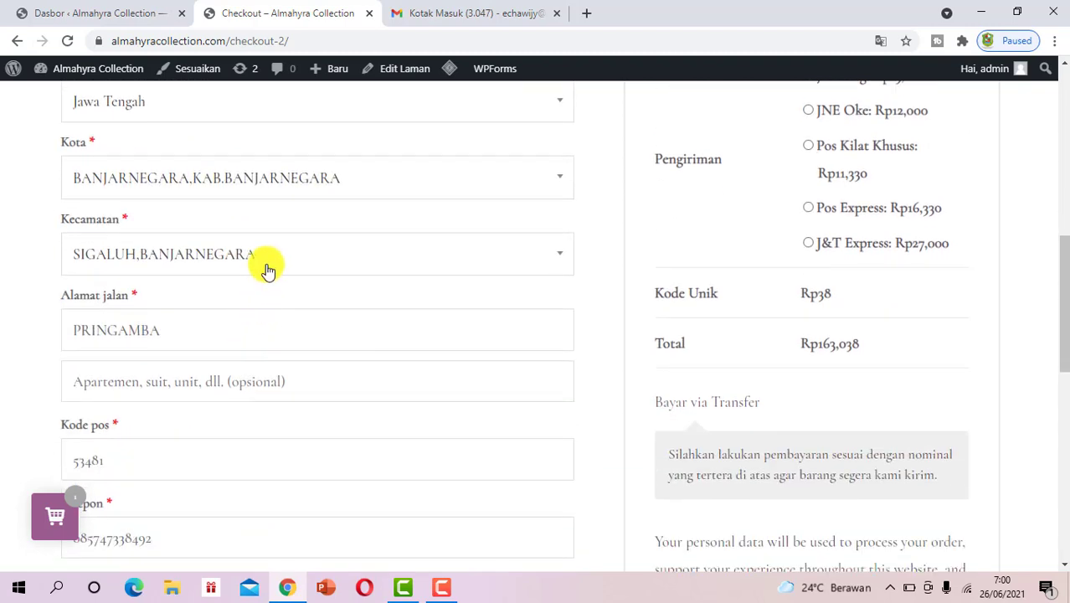
{"action": "left_click", "coordinate": [267, 266]}
{"action": "type", "text": "ma"}
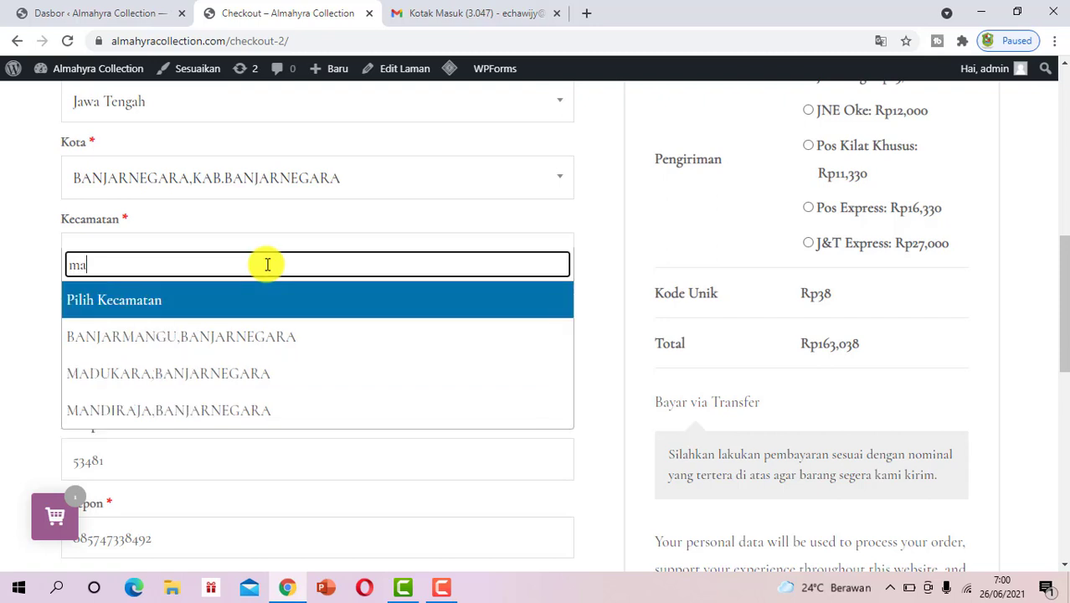
{"action": "type", "text": "du"}
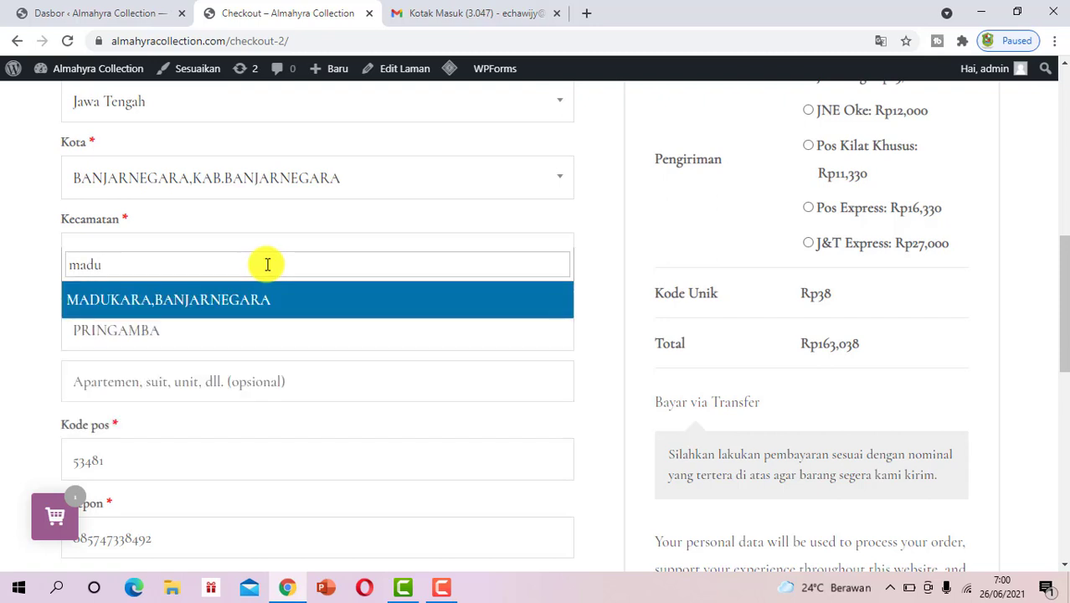
{"action": "left_click", "coordinate": [270, 290]}
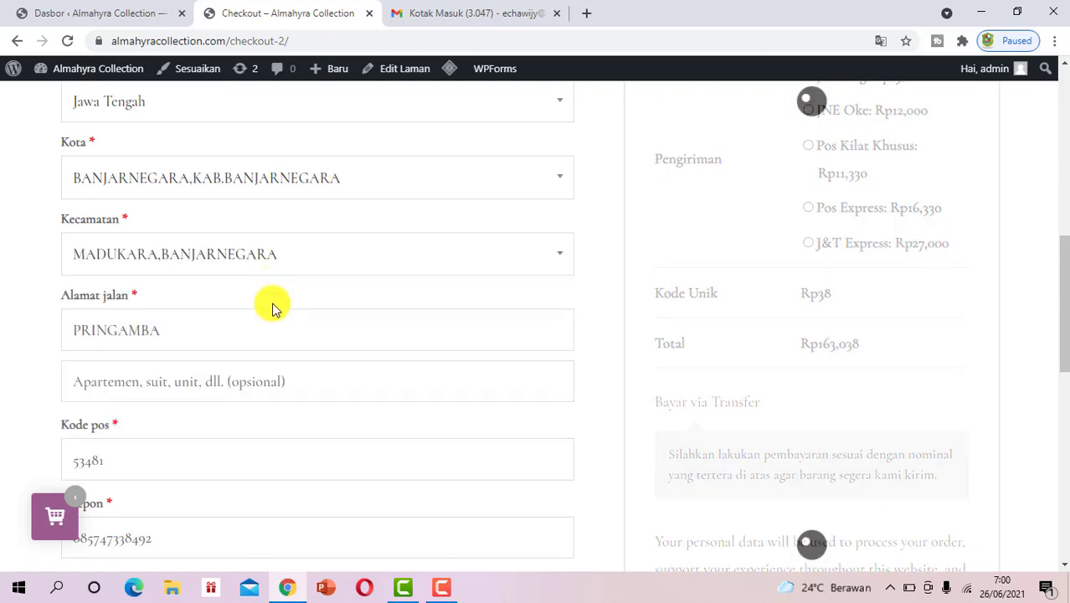
{"action": "scroll", "coordinate": [272, 303], "scroll_direction": "down", "scroll_amount": 1}
{"action": "left_click", "coordinate": [82, 242]}
Delete the old street address and replace the billing phone number with a new one
{"action": "double_click", "coordinate": [74, 242]}
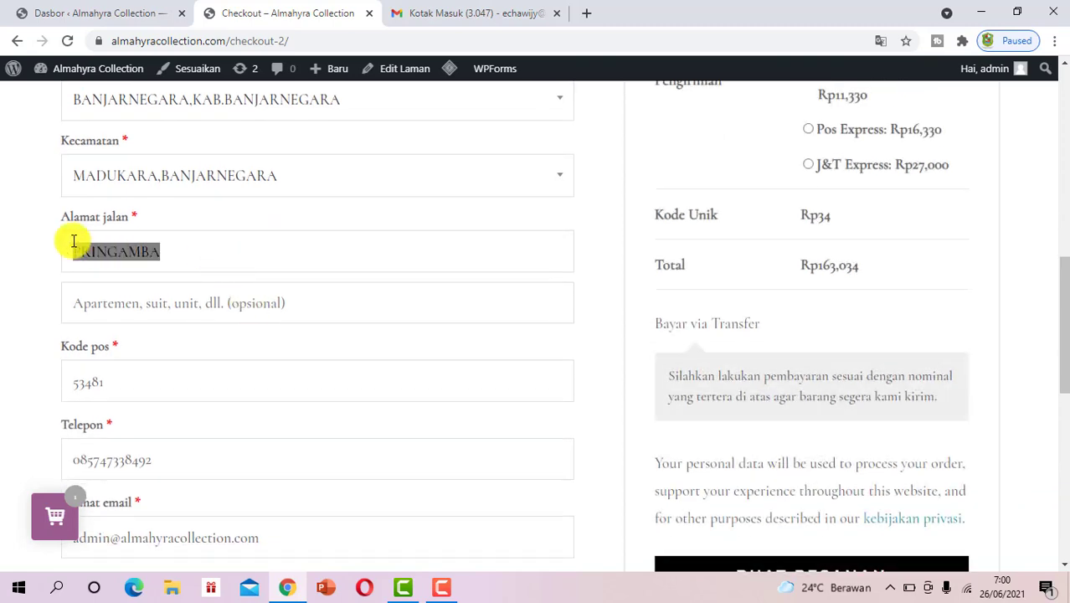
{"action": "key", "text": "BackSpace"}
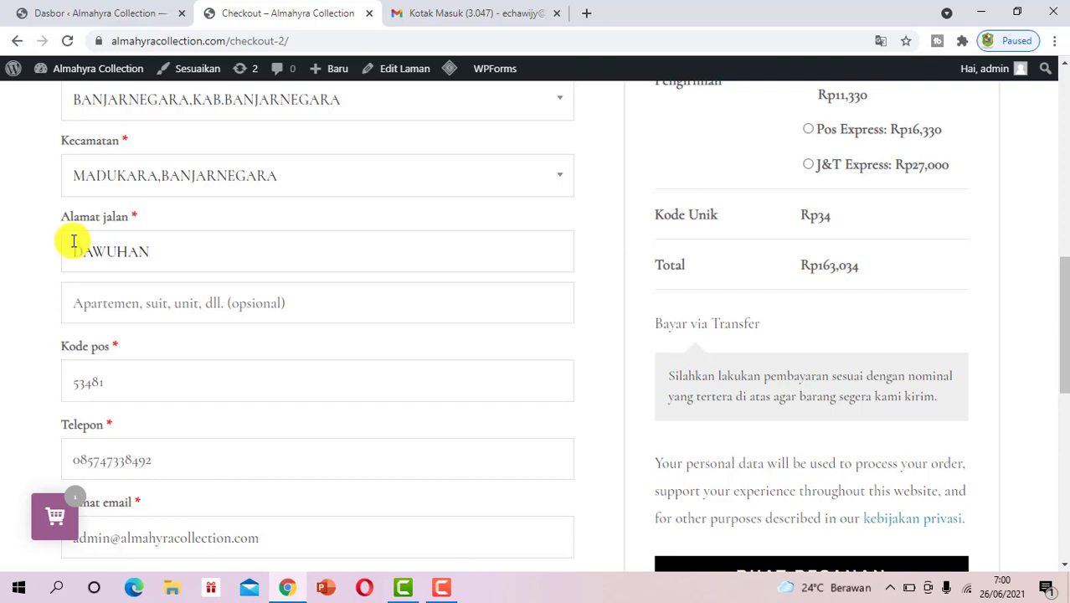
{"action": "scroll", "coordinate": [149, 316], "scroll_direction": "down", "scroll_amount": 1}
{"action": "scroll", "coordinate": [141, 312], "scroll_direction": "down", "scroll_amount": 1}
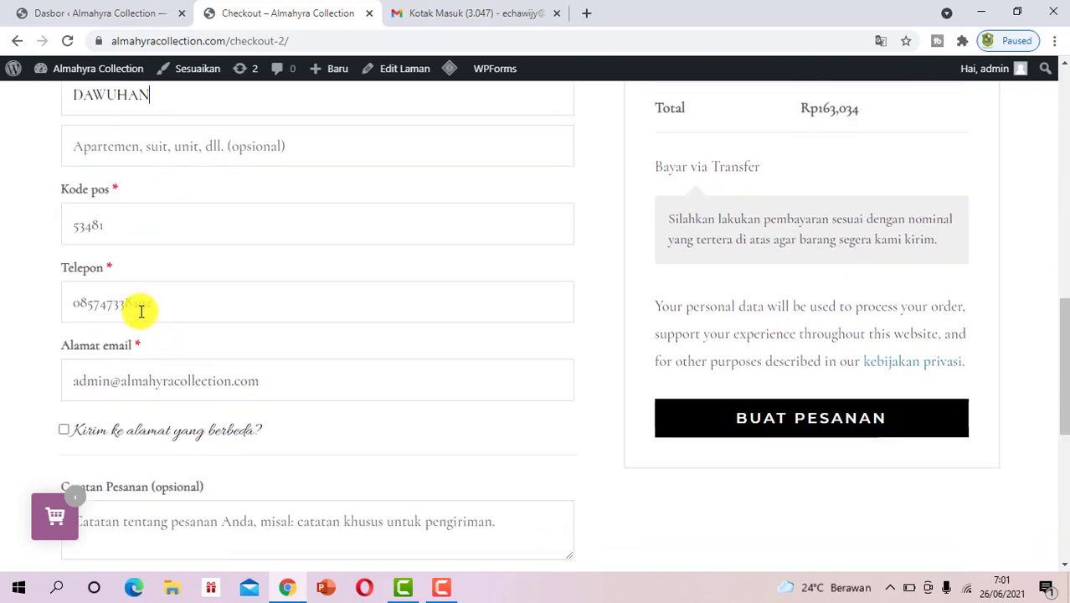
{"action": "left_click_drag", "start_coordinate": [161, 307], "coordinate": [80, 307]}
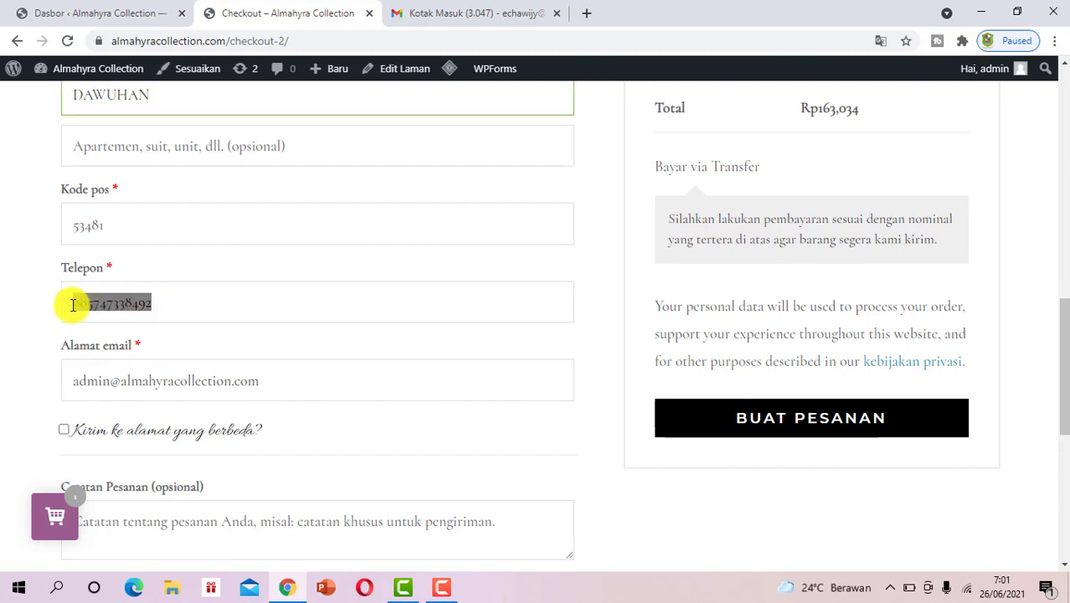
{"action": "key", "text": "BackSpace"}
{"action": "type", "text": "083"}
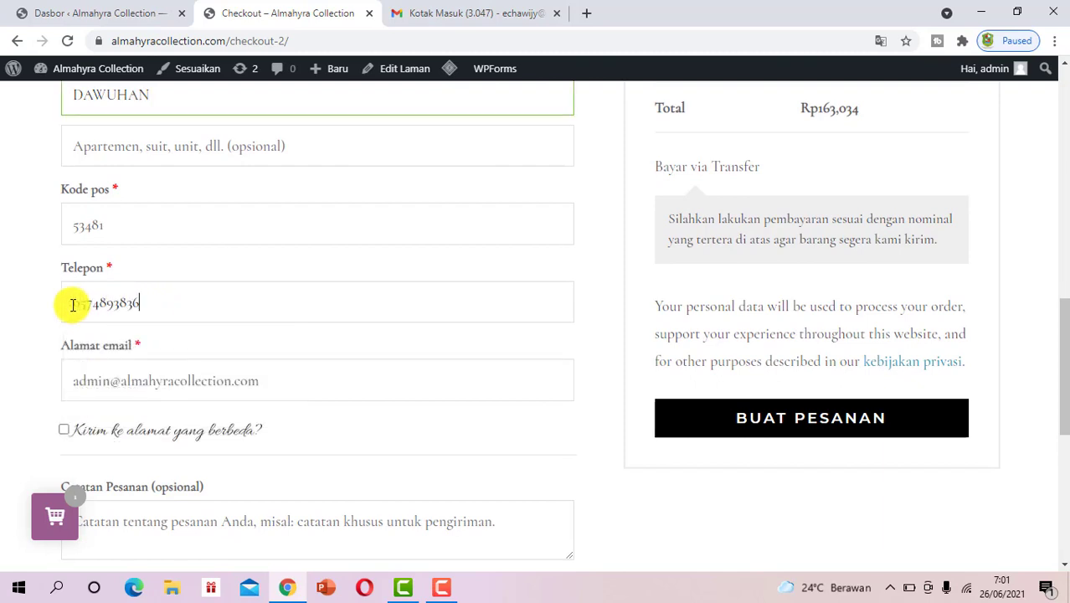
Append the RT and RW numbers to the end of the street address
{"action": "scroll", "coordinate": [162, 358], "scroll_direction": "down", "scroll_amount": 4}
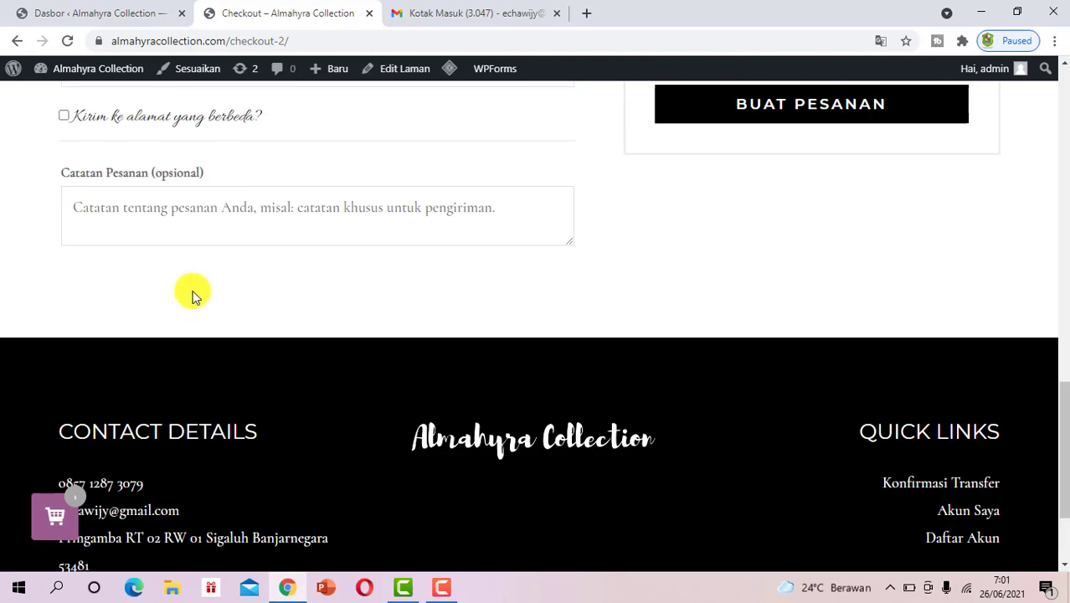
{"action": "scroll", "coordinate": [191, 292], "scroll_direction": "up", "scroll_amount": 3}
{"action": "scroll", "coordinate": [875, 318], "scroll_direction": "up", "scroll_amount": 6}
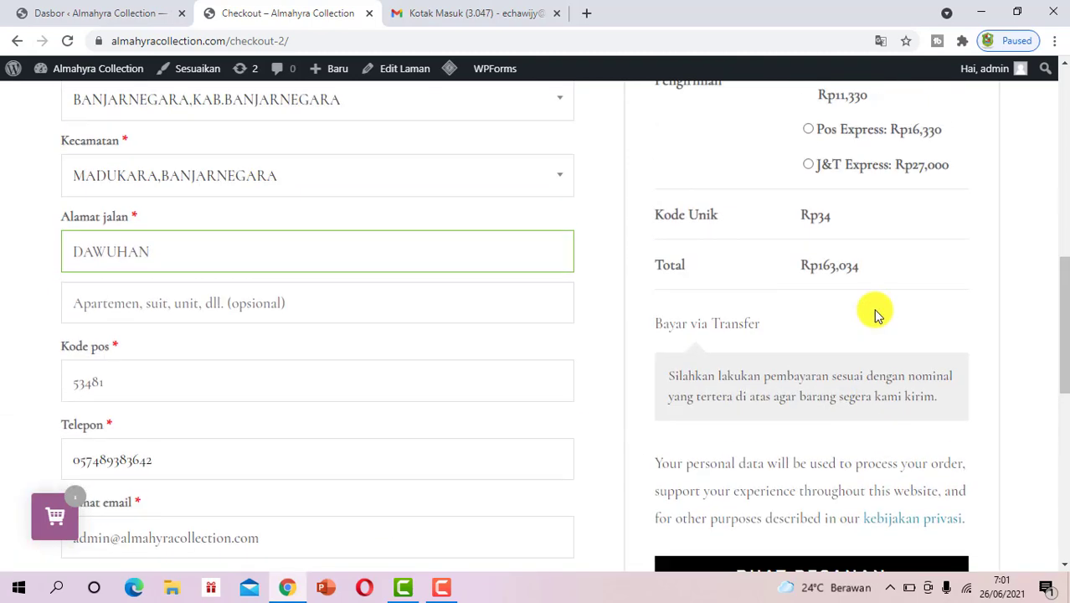
{"action": "scroll", "coordinate": [764, 238], "scroll_direction": "up", "scroll_amount": 2}
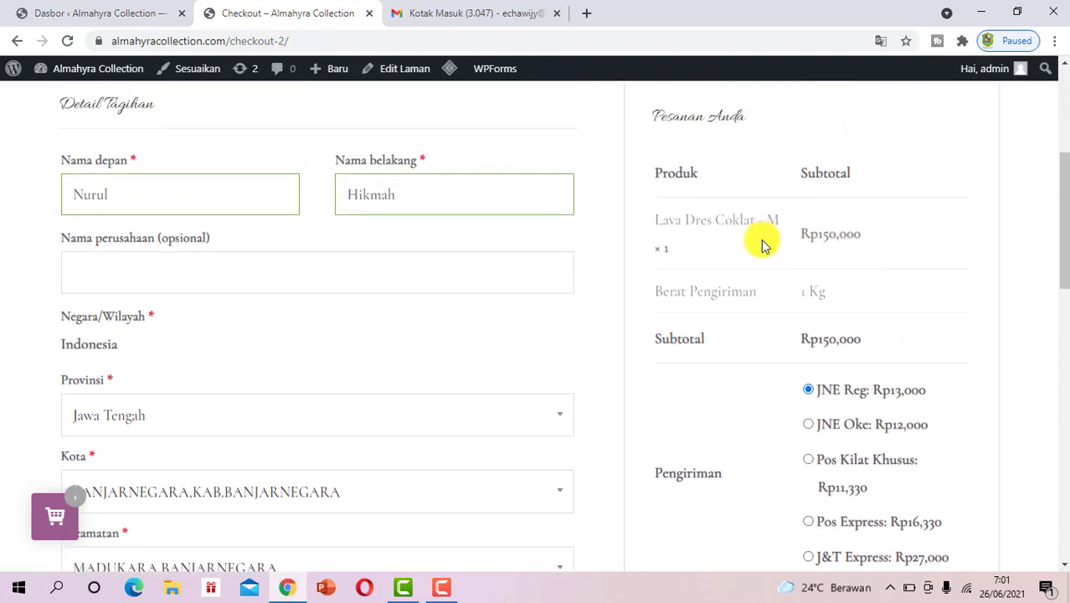
{"action": "scroll", "coordinate": [226, 347], "scroll_direction": "down", "scroll_amount": 2}
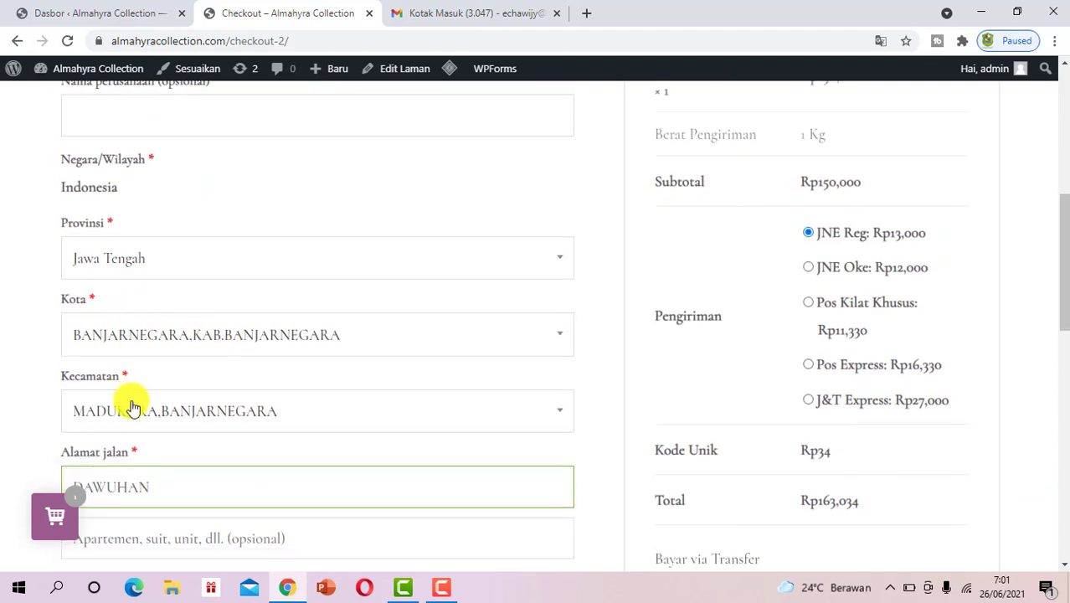
{"action": "scroll", "coordinate": [205, 402], "scroll_direction": "down", "scroll_amount": 1}
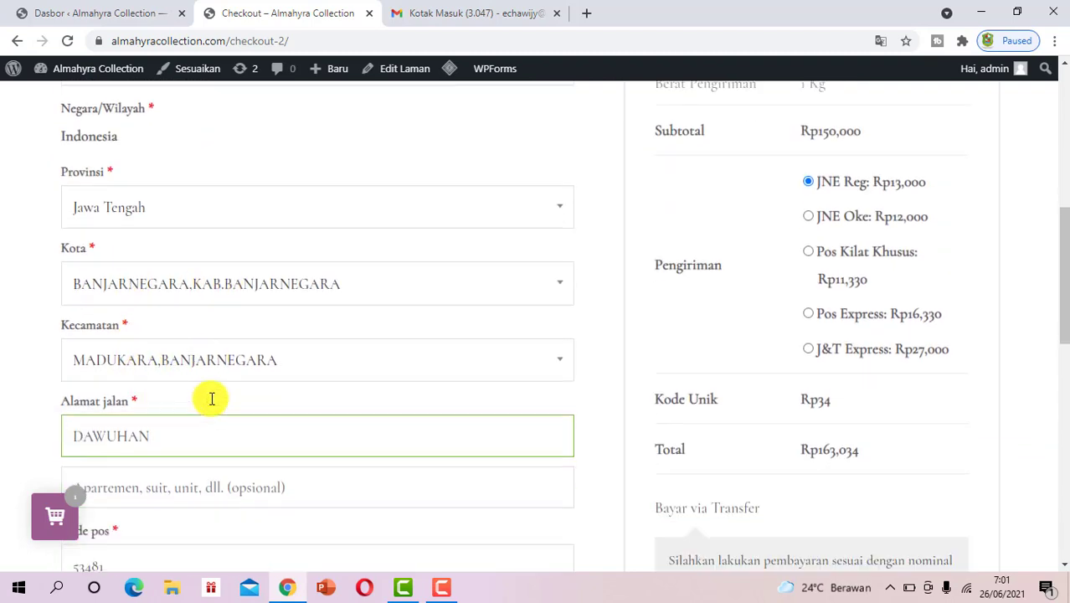
{"action": "left_click", "coordinate": [206, 415]}
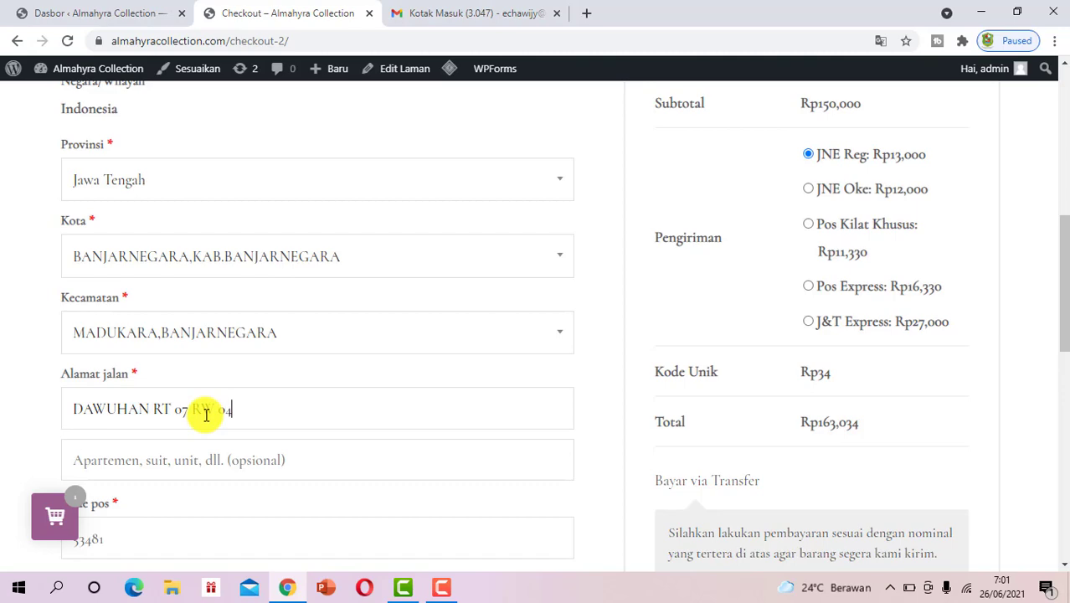
{"action": "scroll", "coordinate": [748, 269], "scroll_direction": "down", "scroll_amount": 3}
{"action": "scroll", "coordinate": [803, 247], "scroll_direction": "up", "scroll_amount": 3}
{"action": "scroll", "coordinate": [292, 211], "scroll_direction": "down", "scroll_amount": 3}
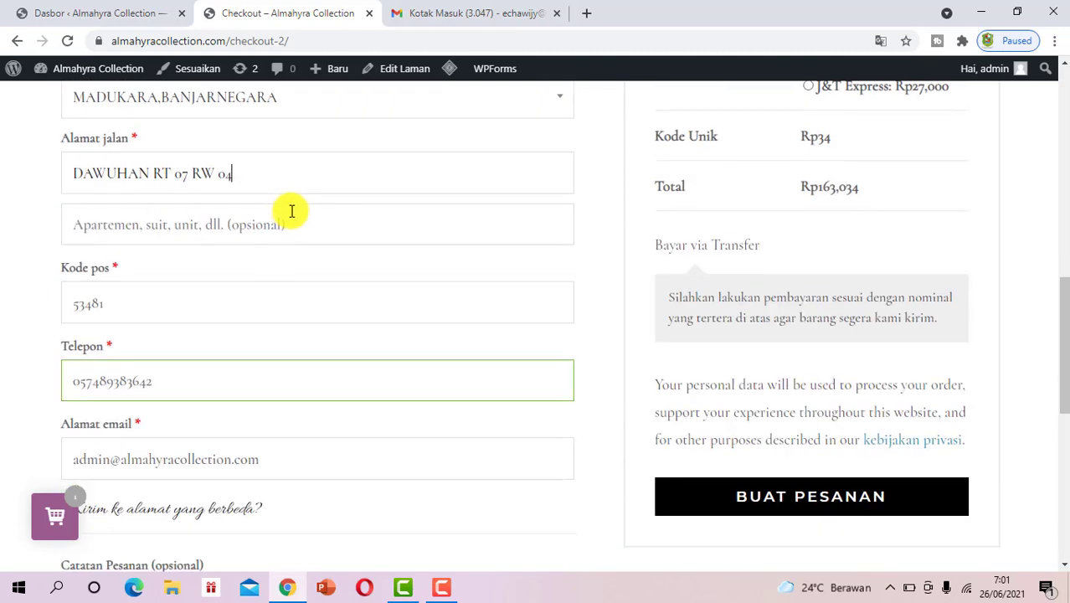
{"action": "scroll", "coordinate": [838, 198], "scroll_direction": "up", "scroll_amount": 3}
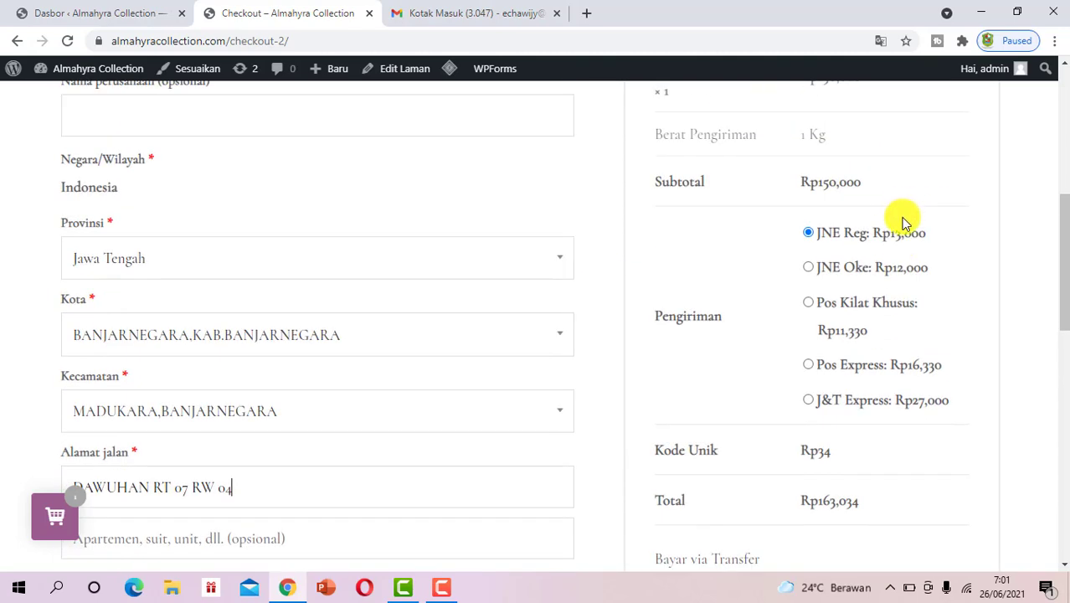
Switch shipping to JNE Oke and back to JNE Reg
{"action": "left_click", "coordinate": [810, 243]}
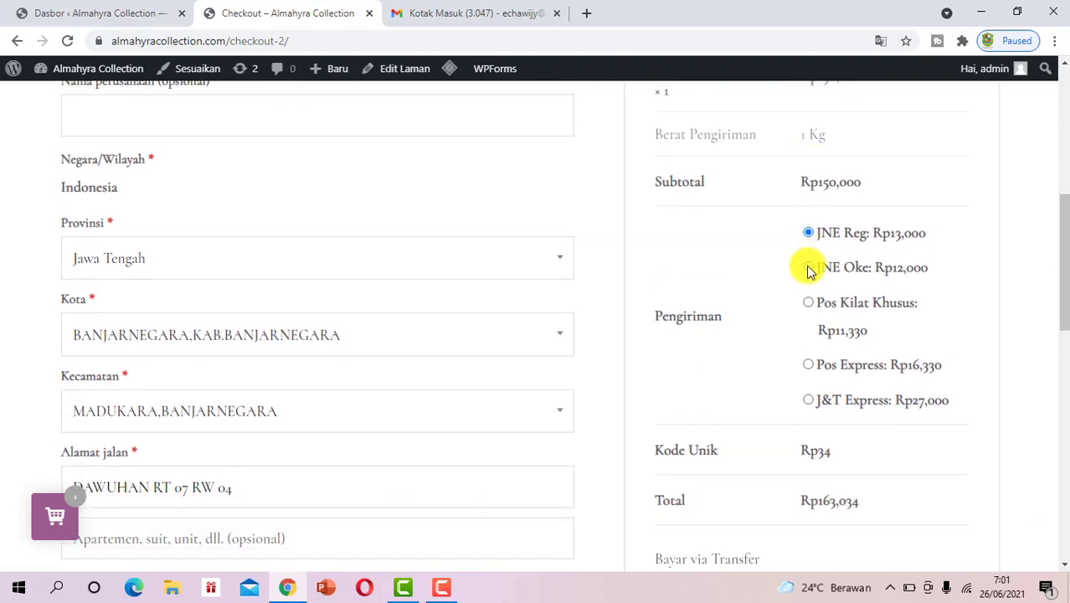
{"action": "left_click", "coordinate": [809, 269]}
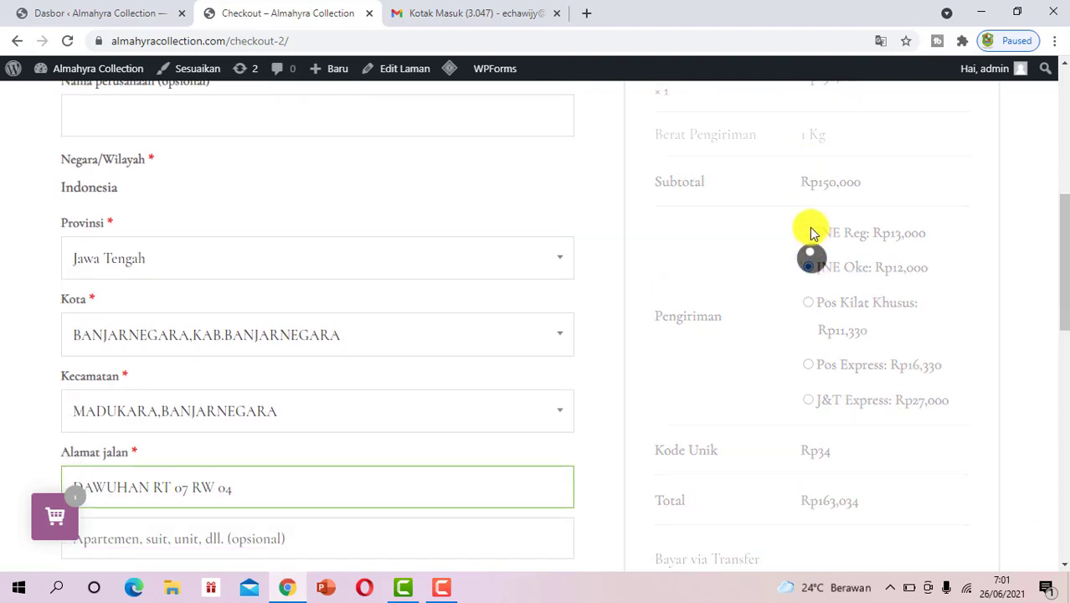
{"action": "left_click", "coordinate": [817, 230]}
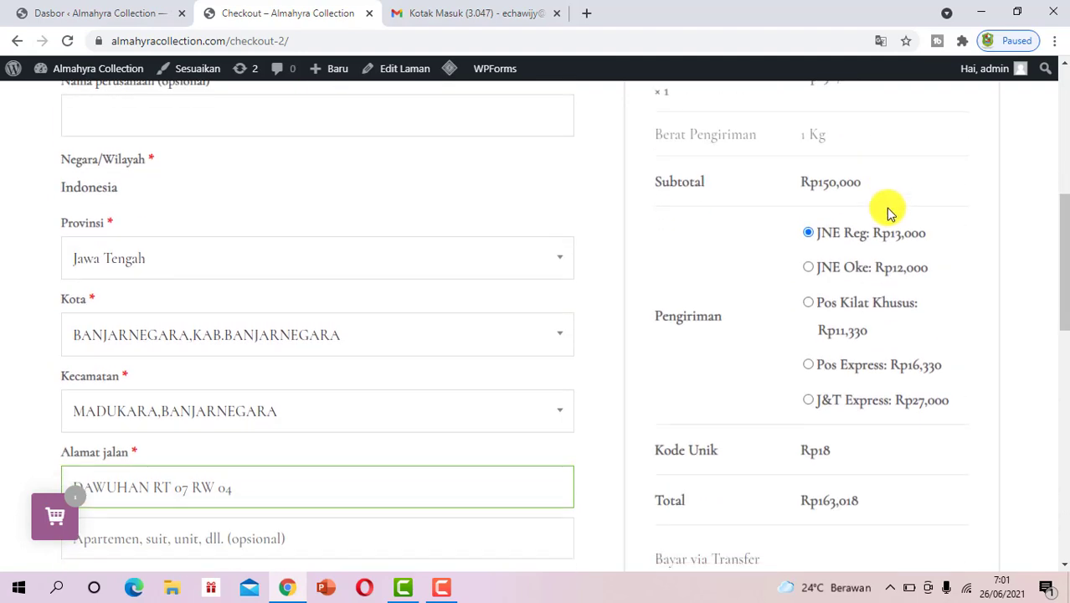
{"action": "scroll", "coordinate": [889, 213], "scroll_direction": "up", "scroll_amount": 3}
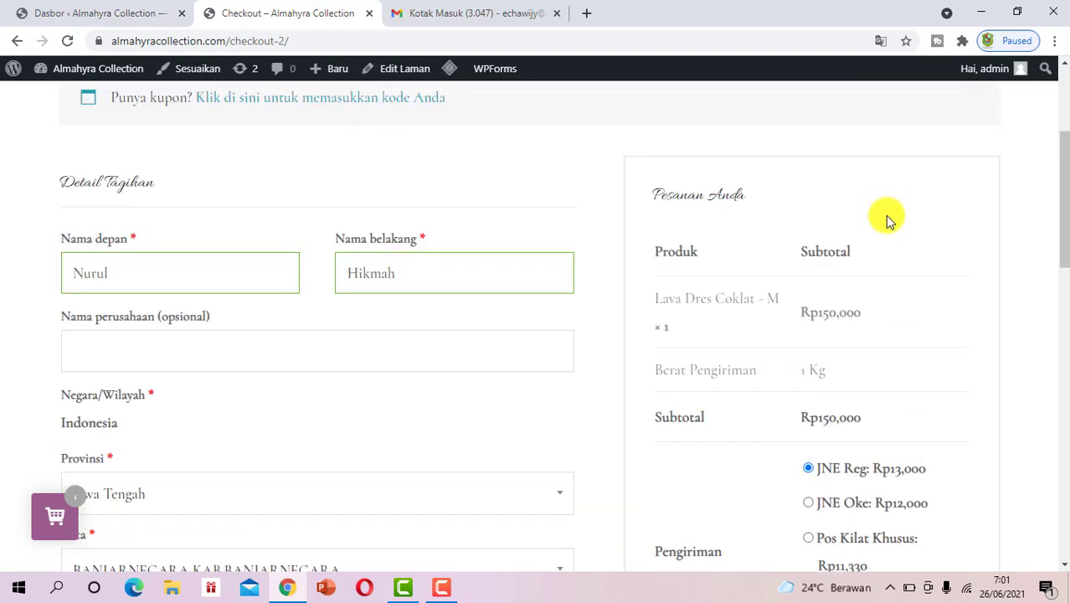
{"action": "scroll", "coordinate": [890, 217], "scroll_direction": "down", "scroll_amount": 3}
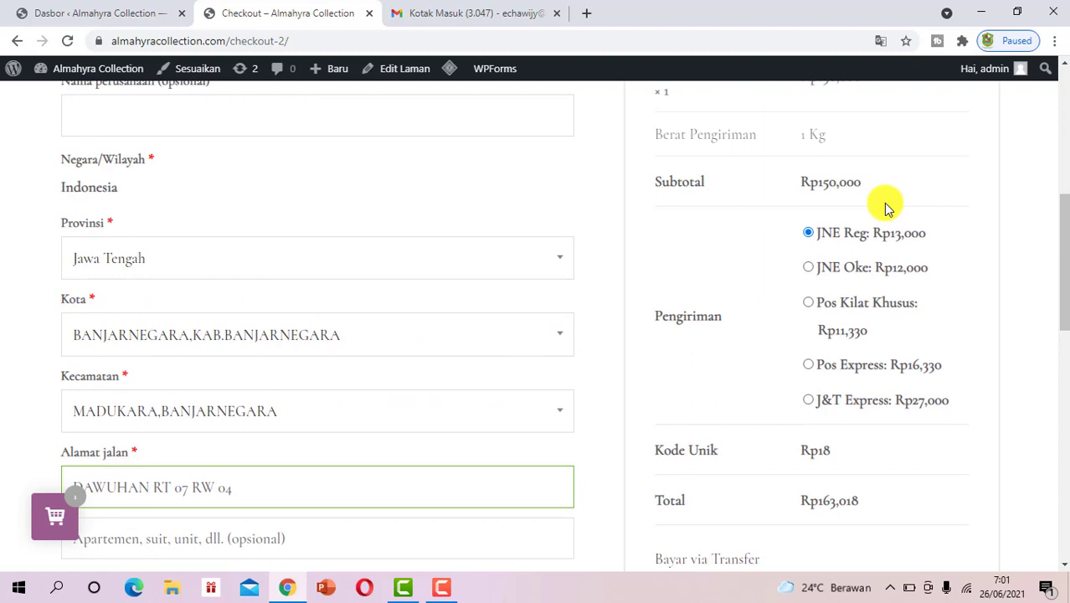
Check the updated order total of Rp163,018 with the Rp18 unique code
{"action": "scroll", "coordinate": [889, 211], "scroll_direction": "down", "scroll_amount": 1}
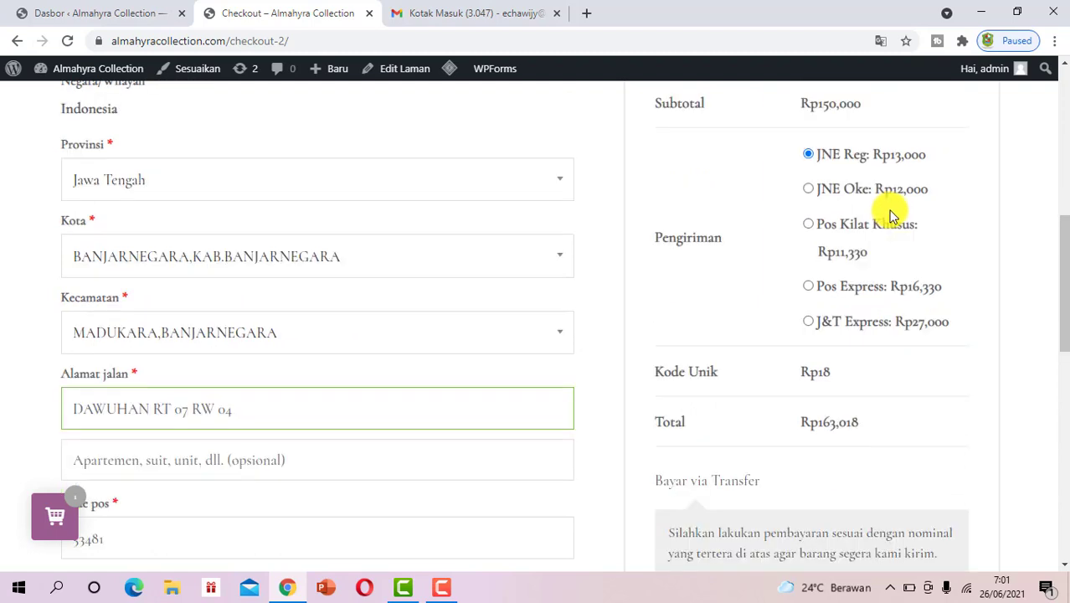
{"action": "scroll", "coordinate": [907, 208], "scroll_direction": "down", "scroll_amount": 2}
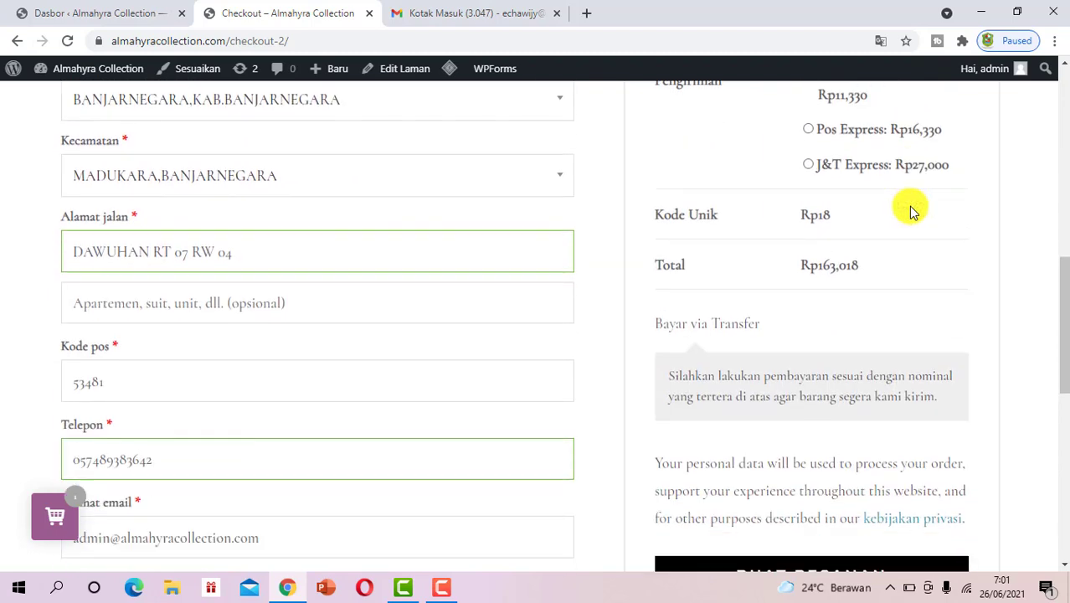
{"action": "scroll", "coordinate": [910, 211], "scroll_direction": "down", "scroll_amount": 1}
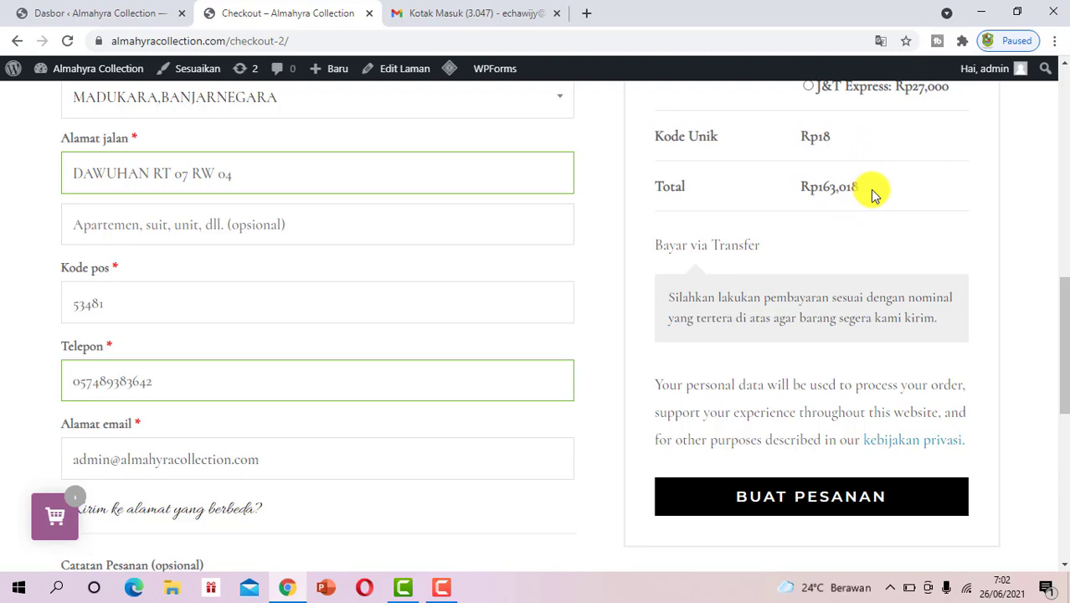
{"action": "left_click_drag", "start_coordinate": [802, 166], "coordinate": [800, 188]}
{"action": "left_click", "coordinate": [863, 194]}
{"action": "scroll", "coordinate": [277, 185], "scroll_direction": "up", "scroll_amount": 4}
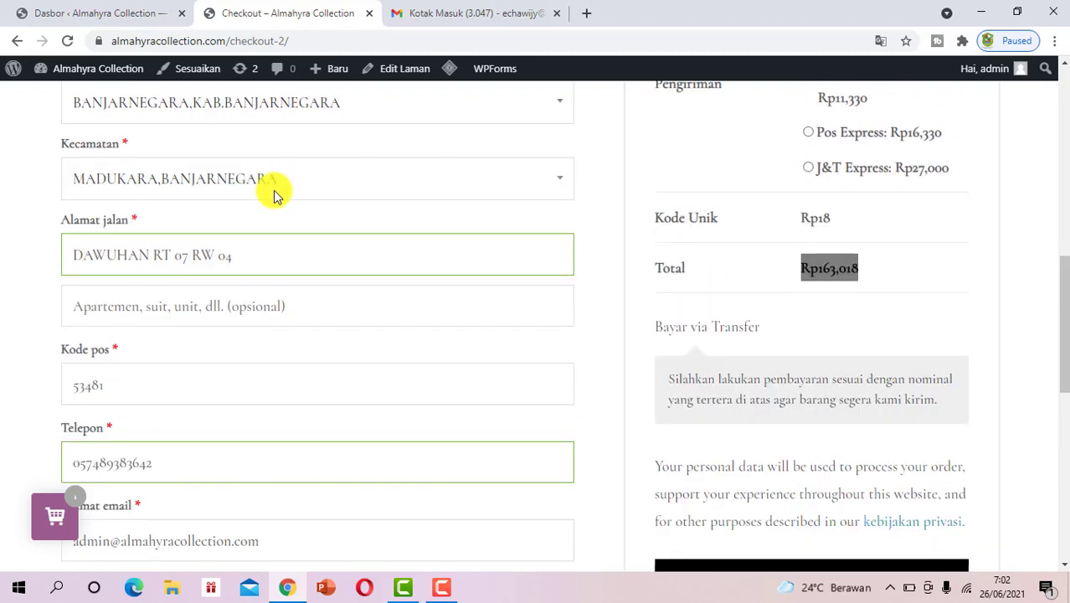
{"action": "scroll", "coordinate": [278, 185], "scroll_direction": "down", "scroll_amount": 2}
{"action": "scroll", "coordinate": [675, 176], "scroll_direction": "down", "scroll_amount": 3}
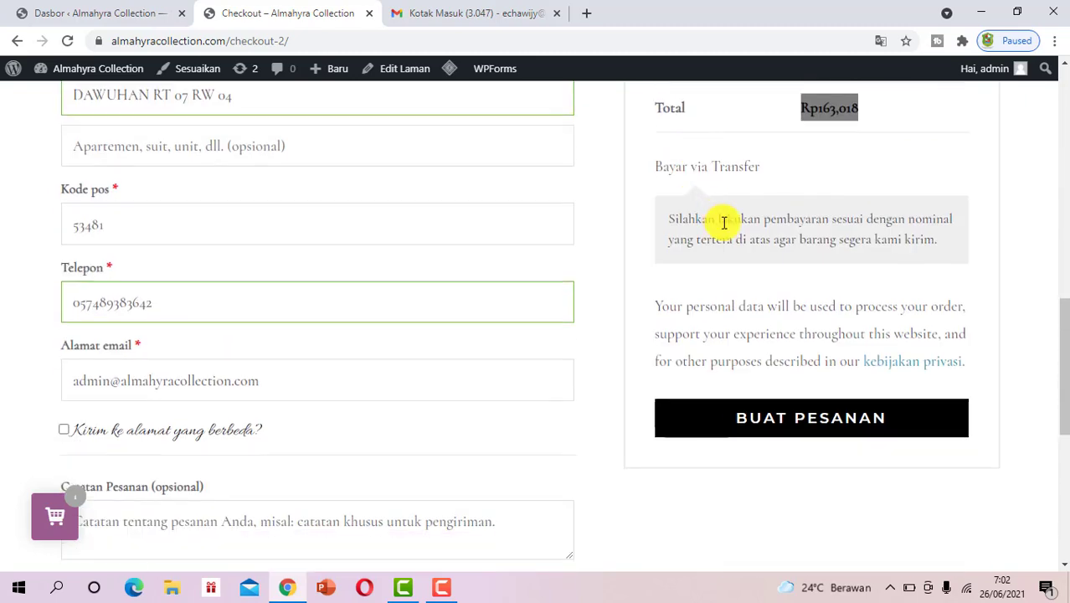
Place the order with BUAT PESANAN and review the Rp163,057 Bayar via Transfer confirmation
{"action": "left_click", "coordinate": [847, 421]}
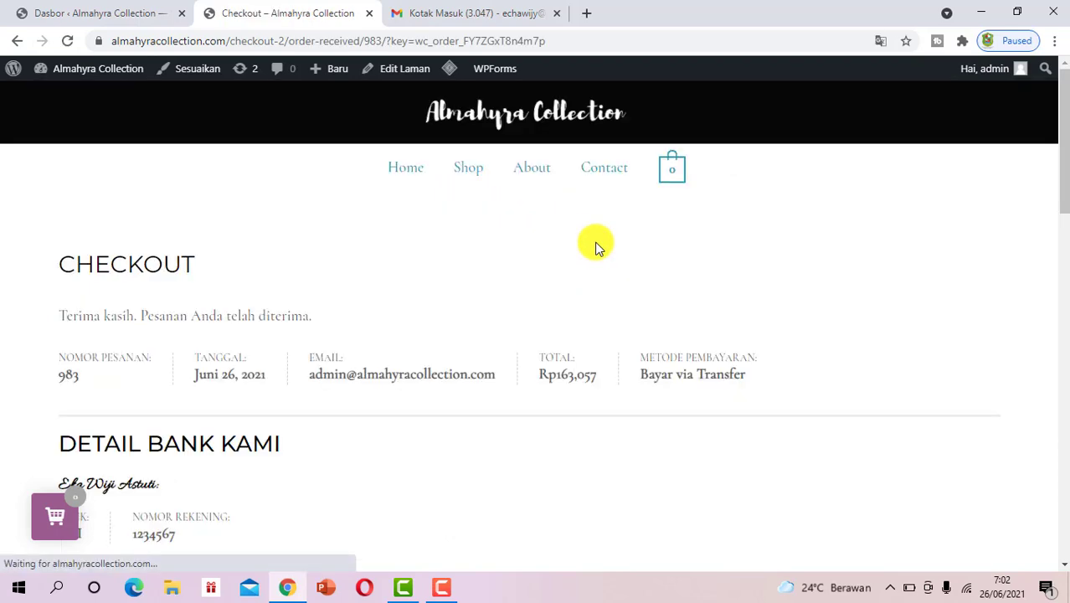
{"action": "scroll", "coordinate": [595, 244], "scroll_direction": "down", "scroll_amount": 2}
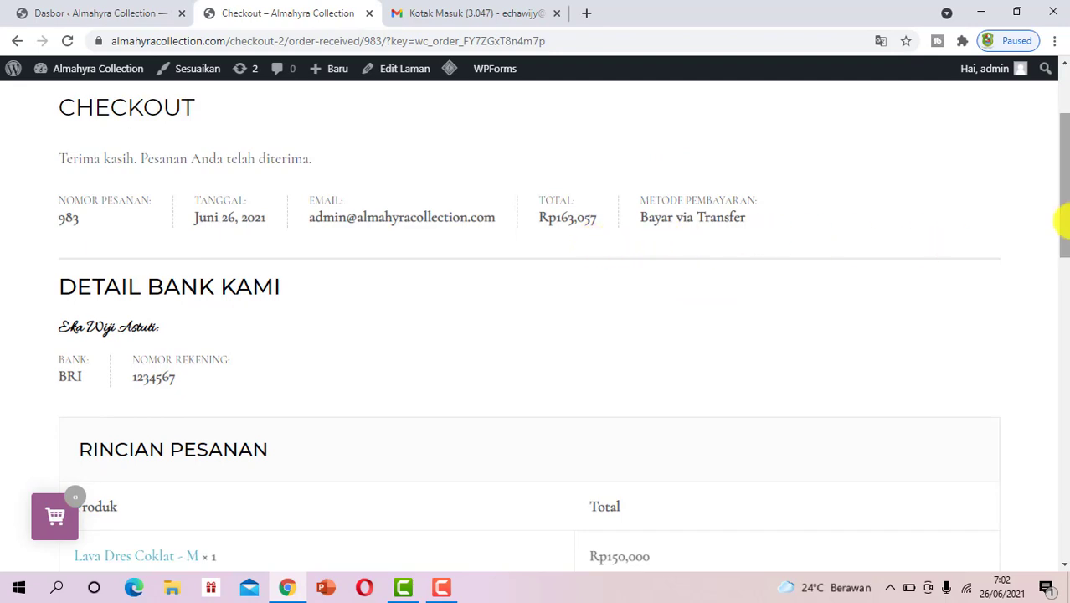
{"action": "left_click_drag", "start_coordinate": [1063, 222], "coordinate": [1041, 19]}
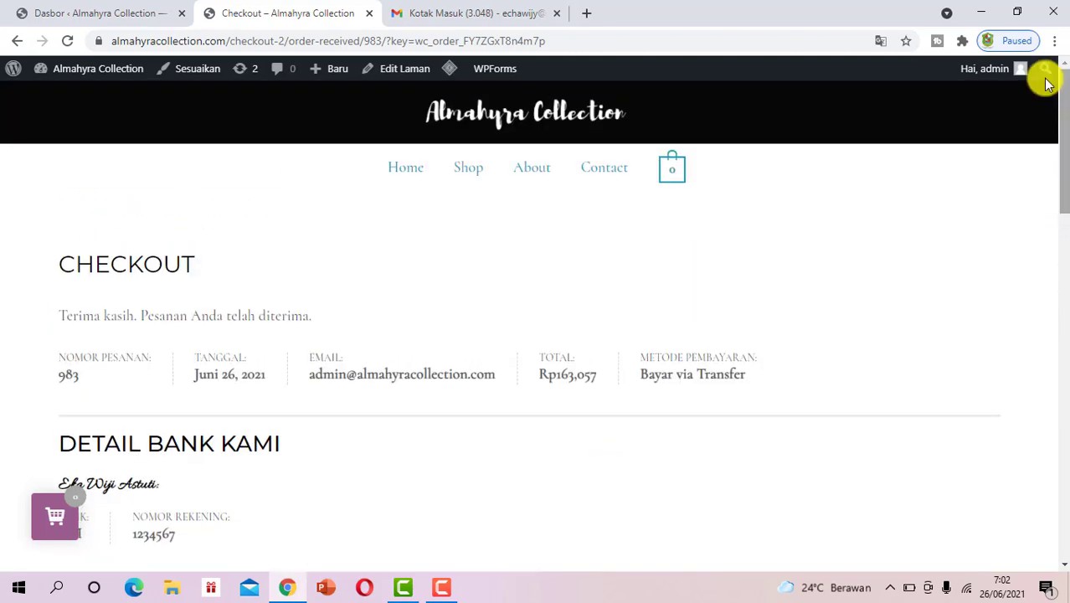
Reload the WordPress dashboard and dismiss the Elementor and OneClick Chat to Order notices
{"action": "left_click", "coordinate": [131, 10]}
{"action": "mouse_move", "coordinate": [46, 78]}
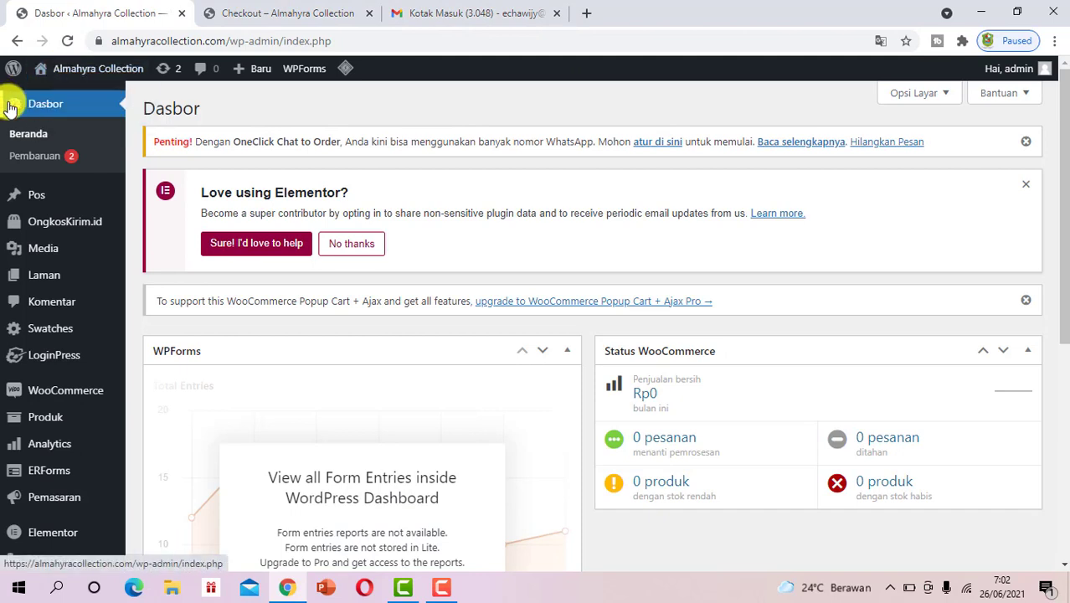
{"action": "left_click", "coordinate": [35, 111]}
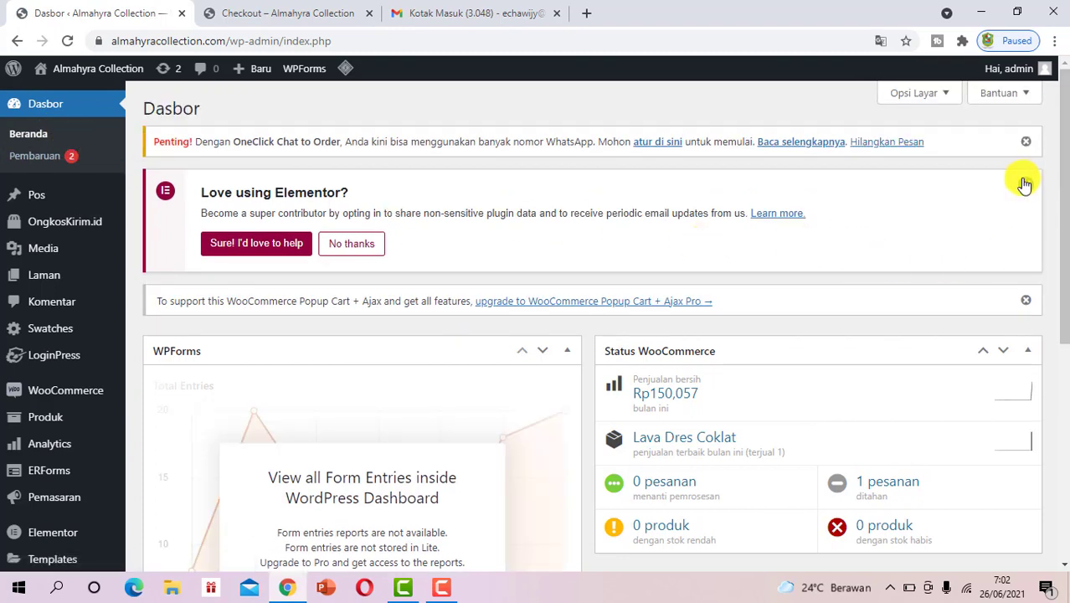
{"action": "left_click", "coordinate": [1025, 183]}
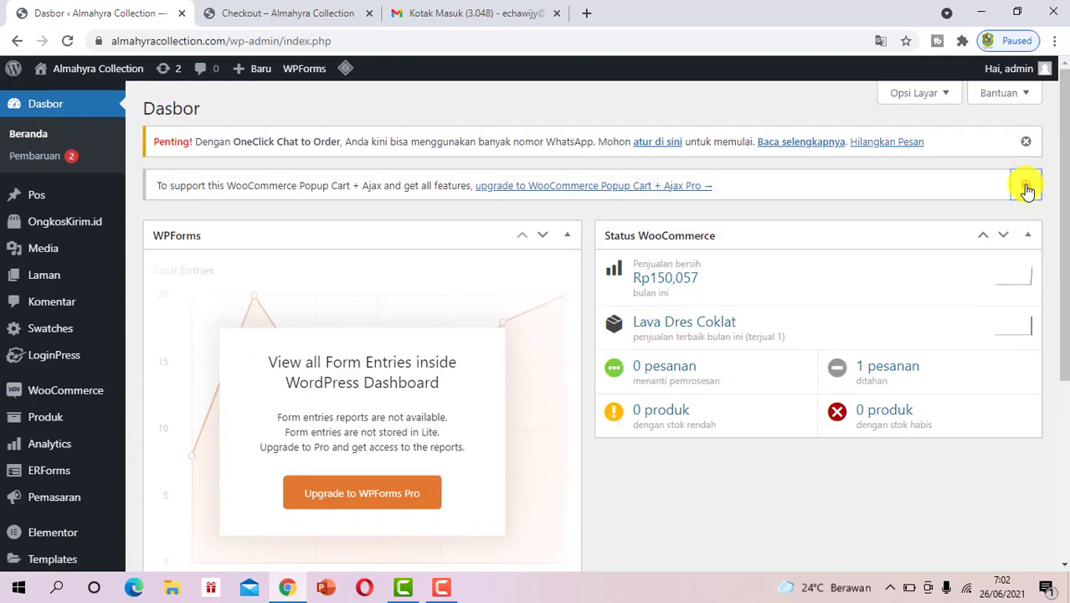
{"action": "left_click", "coordinate": [1025, 142]}
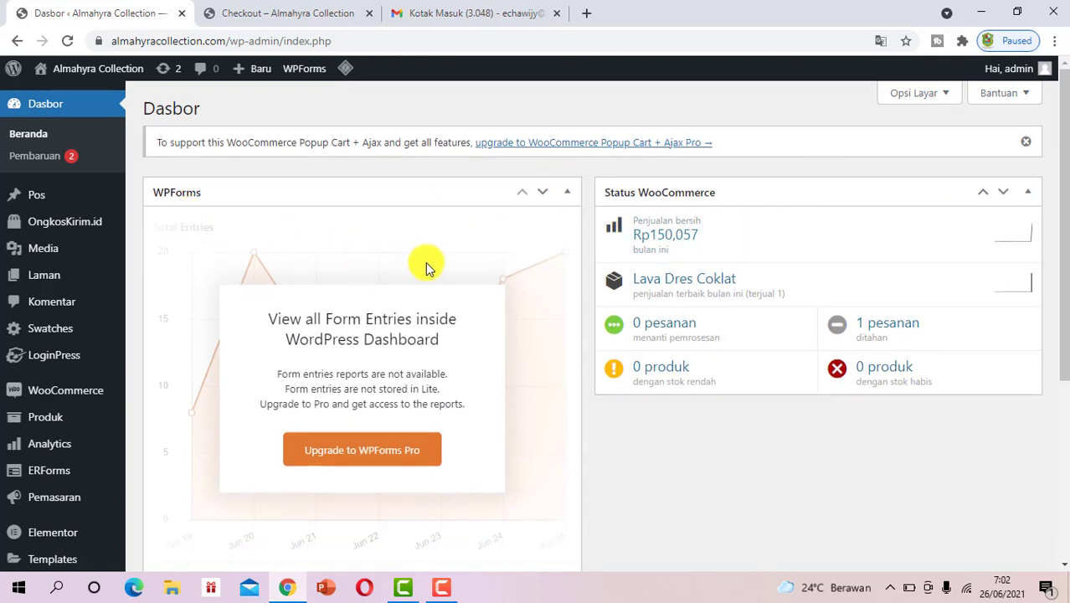
Move the WPForms widget to the right column and back, then view the Gmail inbox
{"action": "left_click", "coordinate": [544, 195]}
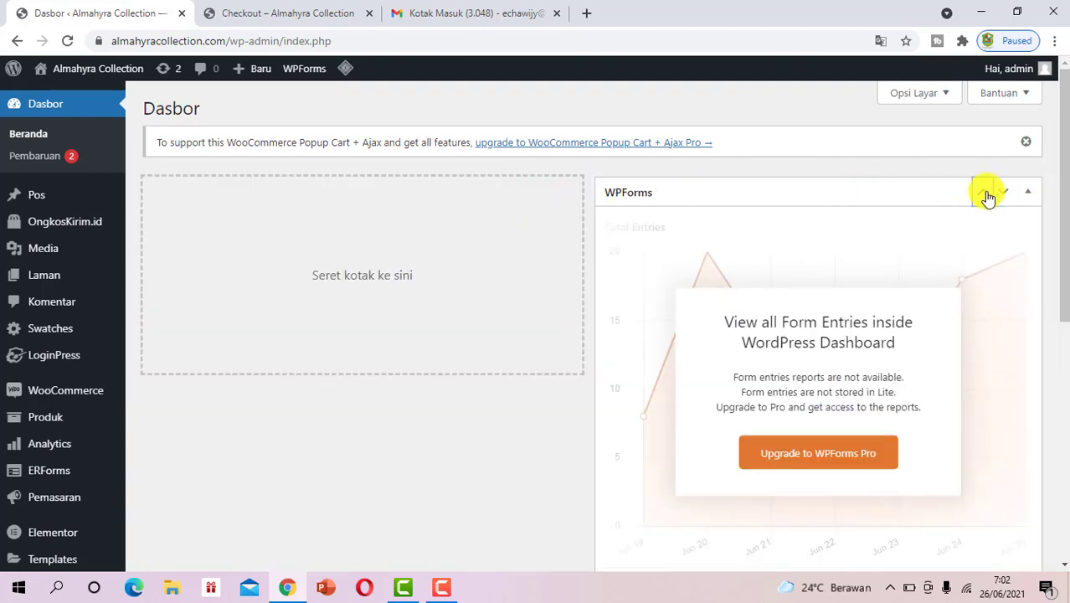
{"action": "left_click", "coordinate": [985, 194]}
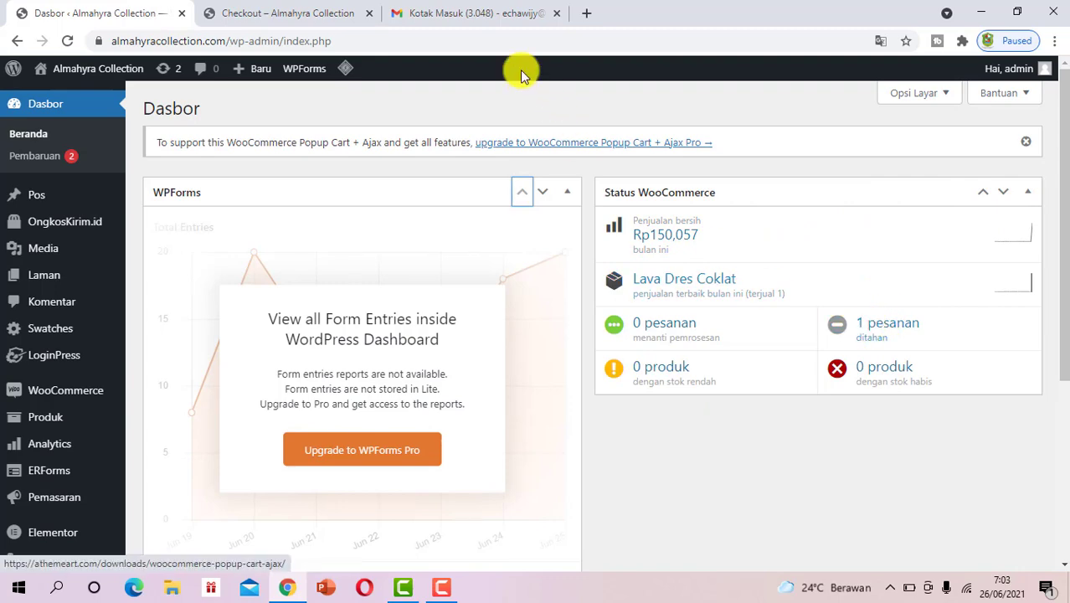
{"action": "left_click", "coordinate": [476, 13]}
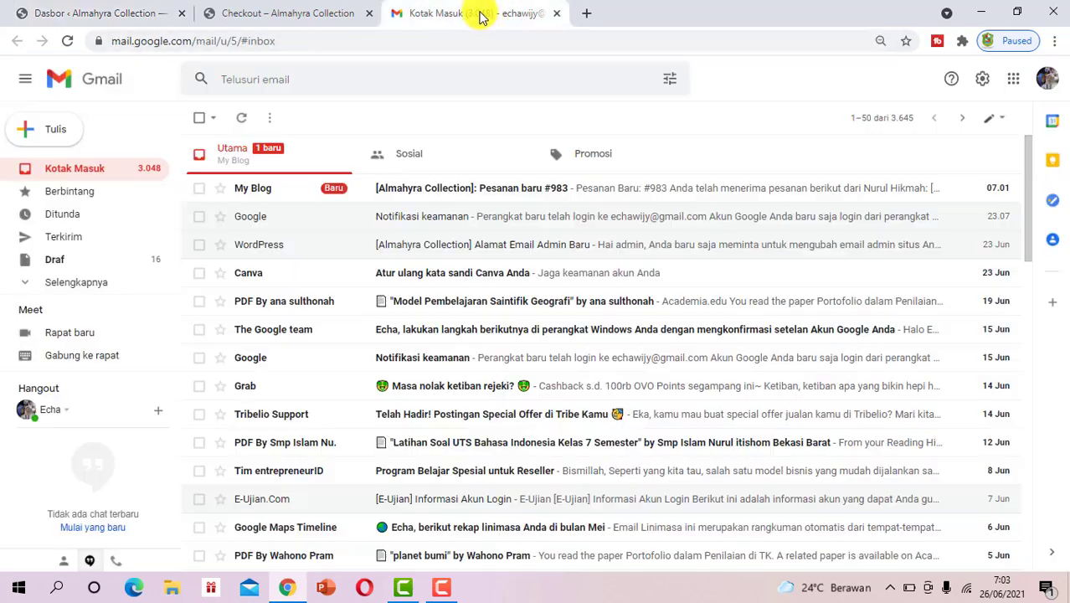
{"action": "left_click", "coordinate": [265, 195]}
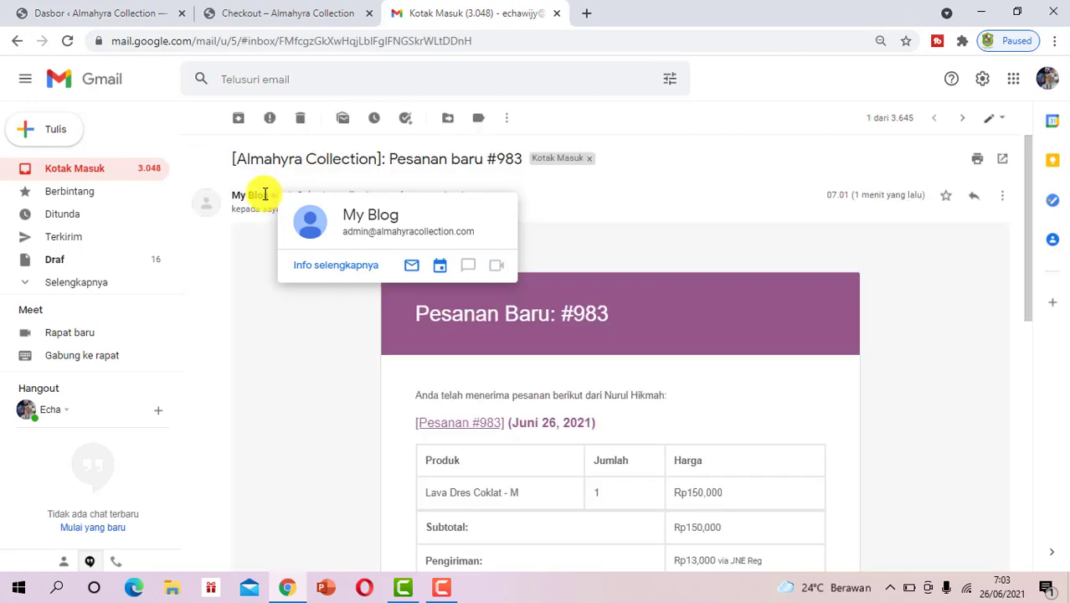
{"action": "scroll", "coordinate": [608, 247], "scroll_direction": "down", "scroll_amount": 2}
{"action": "scroll", "coordinate": [255, 168], "scroll_direction": "up", "scroll_amount": 3}
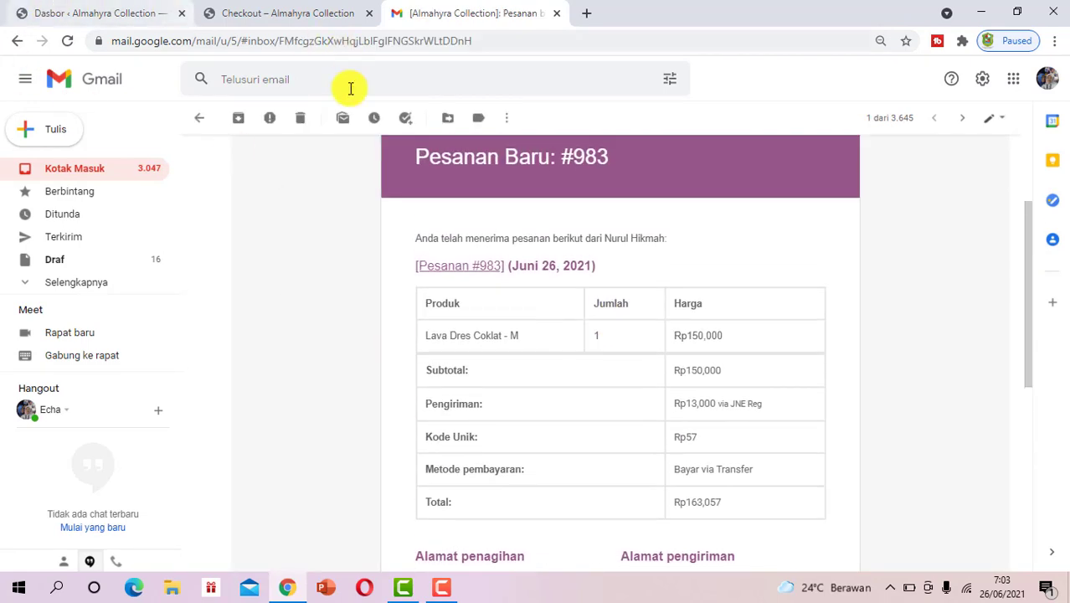
{"action": "left_click", "coordinate": [194, 119]}
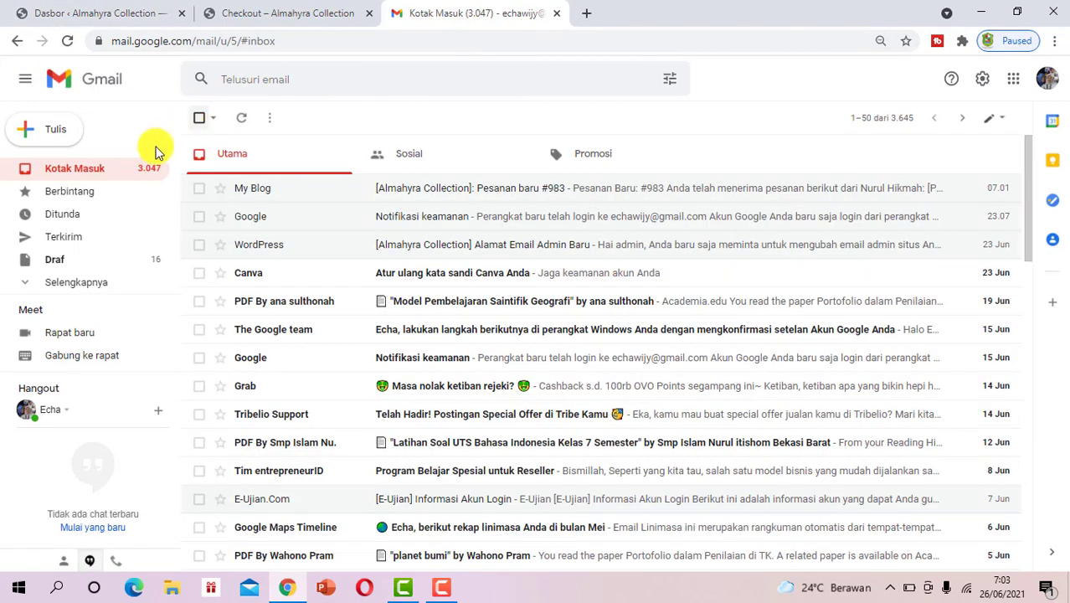
{"action": "left_click", "coordinate": [277, 193]}
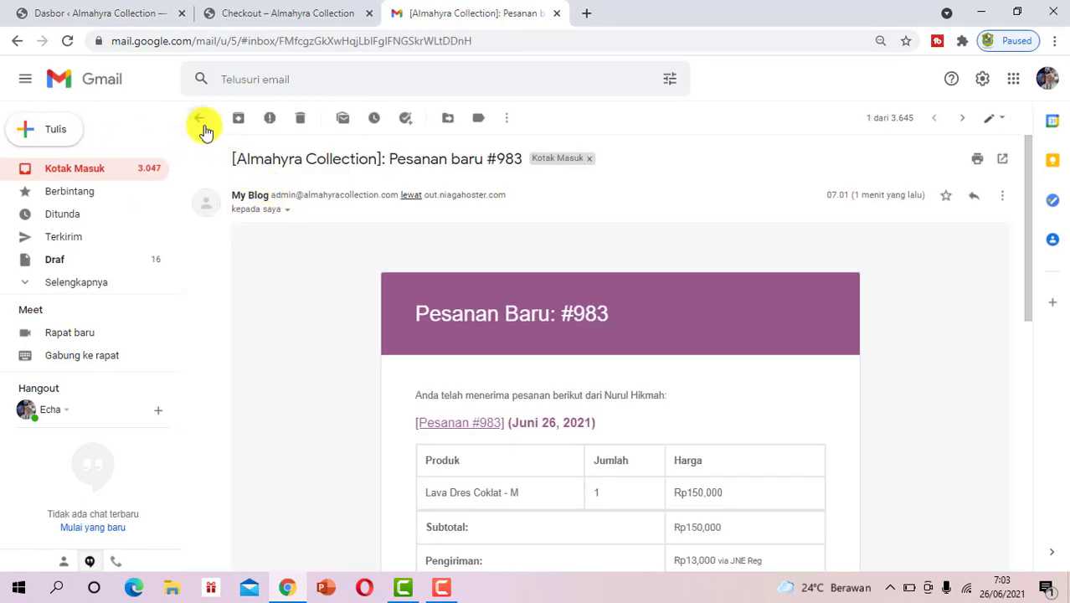
{"action": "left_click", "coordinate": [197, 117]}
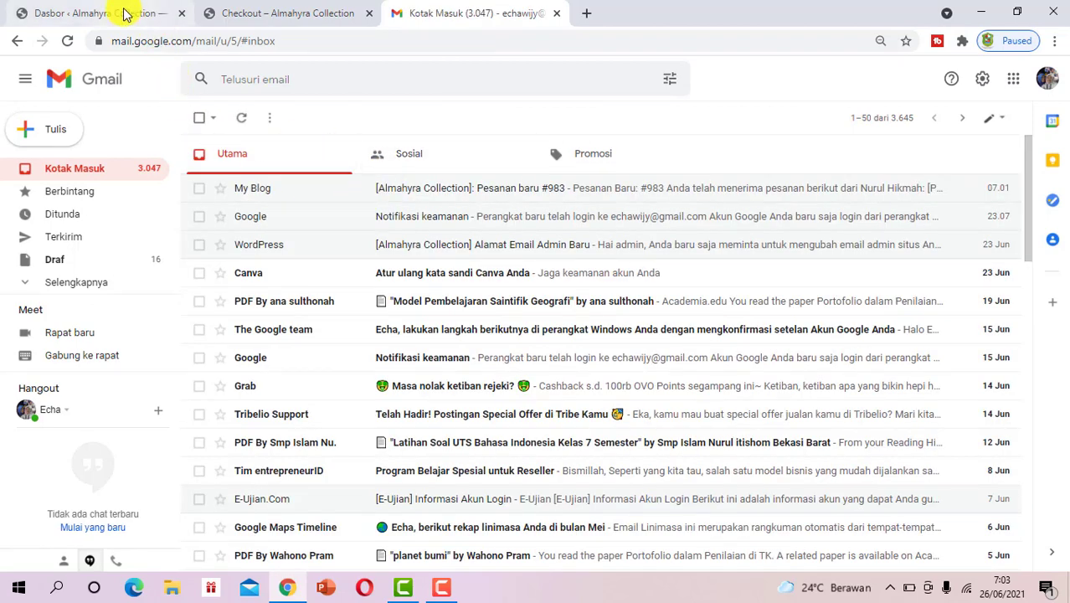
Open WooCommerce Pesanan showing order #983 as Ditahan, and dismiss the OneClick Chat and Elementor notices
{"action": "left_click", "coordinate": [125, 15]}
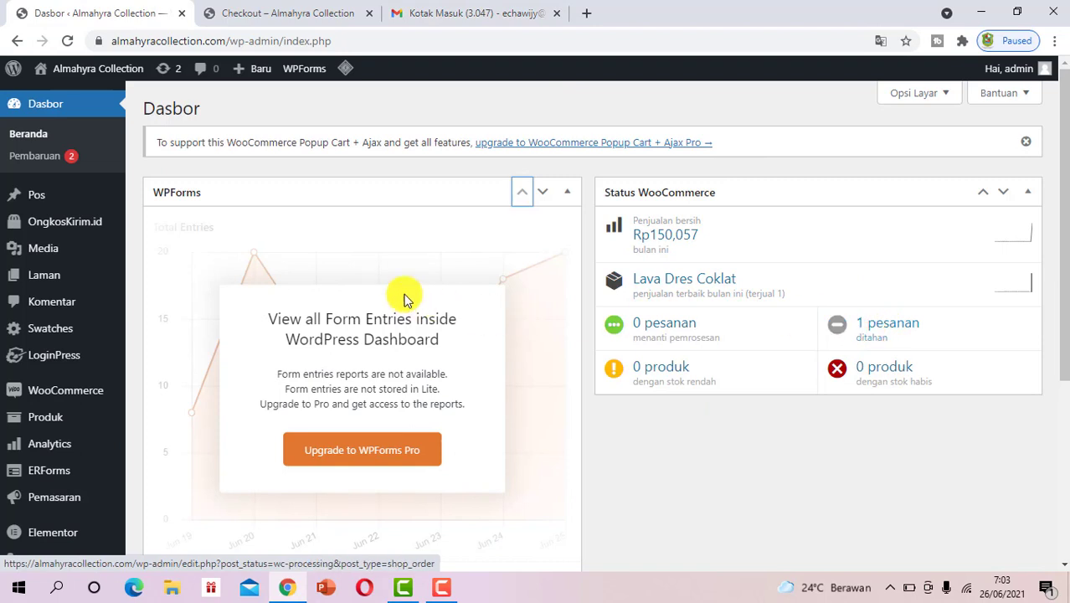
{"action": "scroll", "coordinate": [361, 302], "scroll_direction": "down", "scroll_amount": 1}
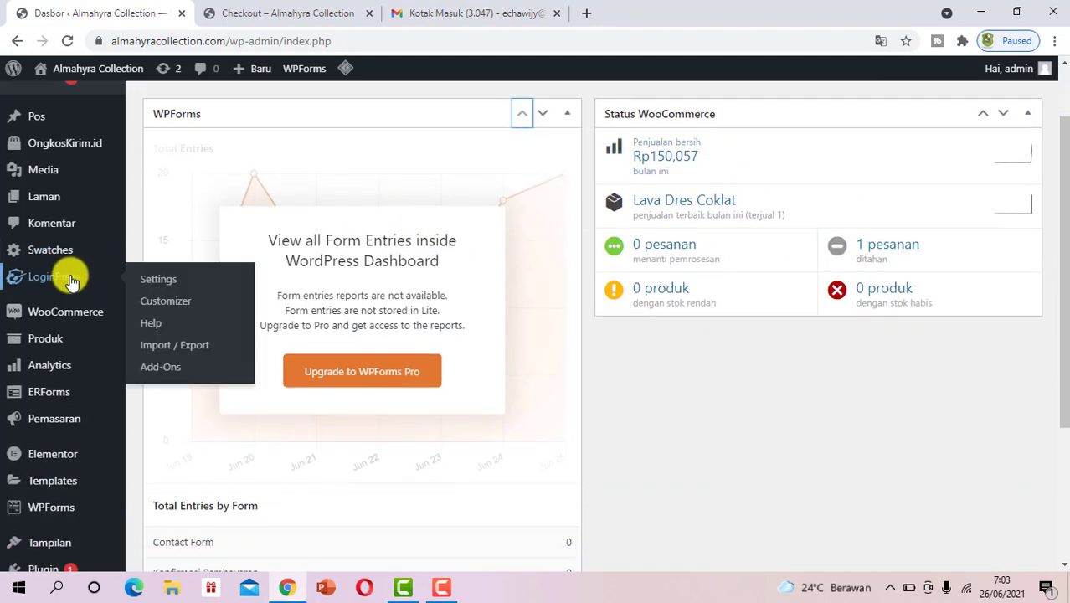
{"action": "mouse_move", "coordinate": [53, 313]}
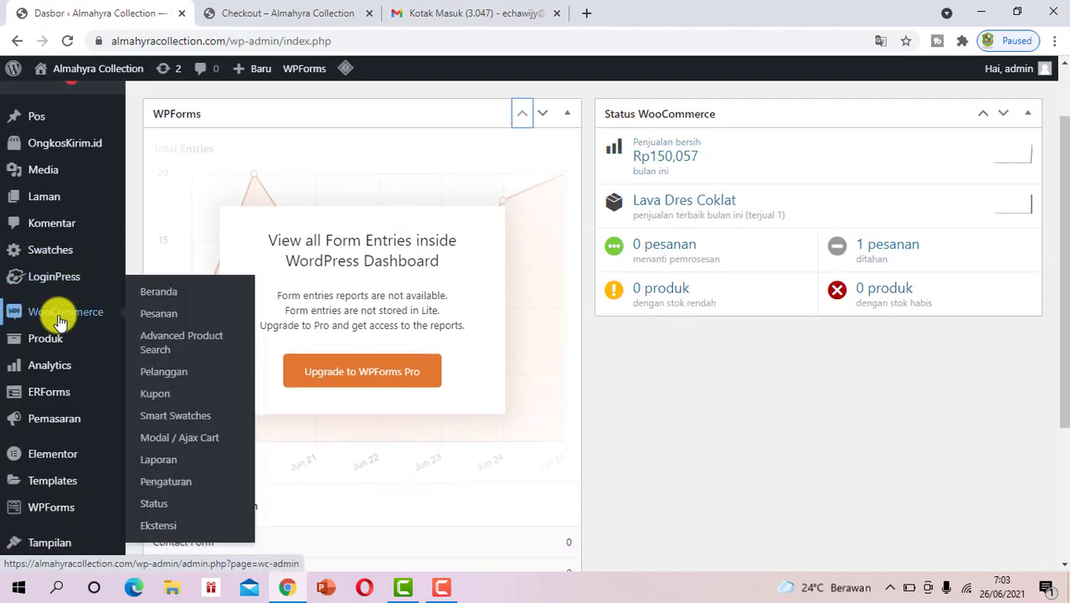
{"action": "left_click", "coordinate": [165, 316]}
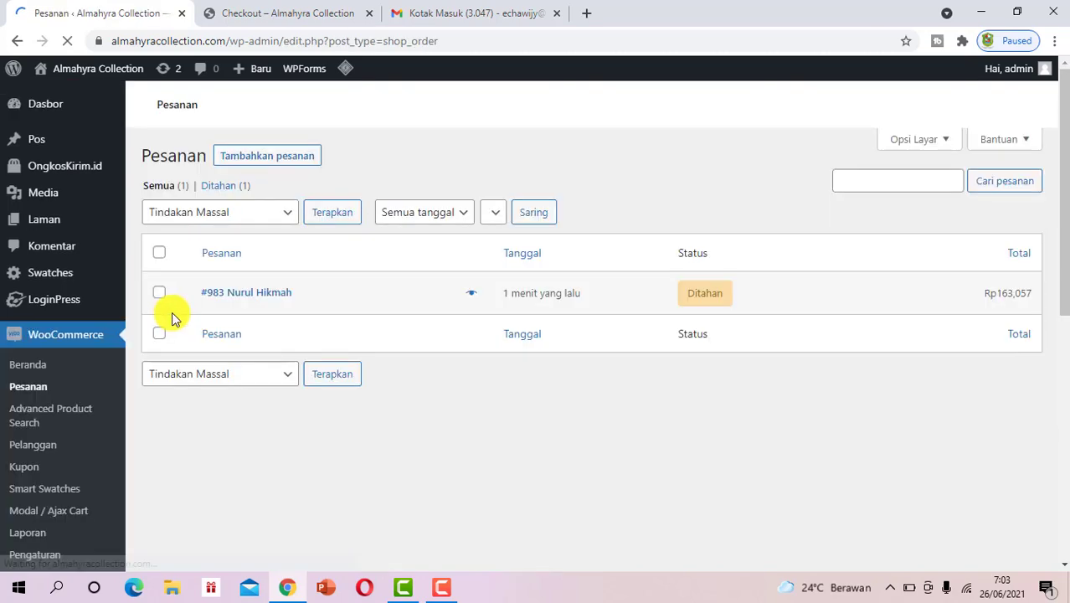
{"action": "scroll", "coordinate": [569, 239], "scroll_direction": "down", "scroll_amount": 2}
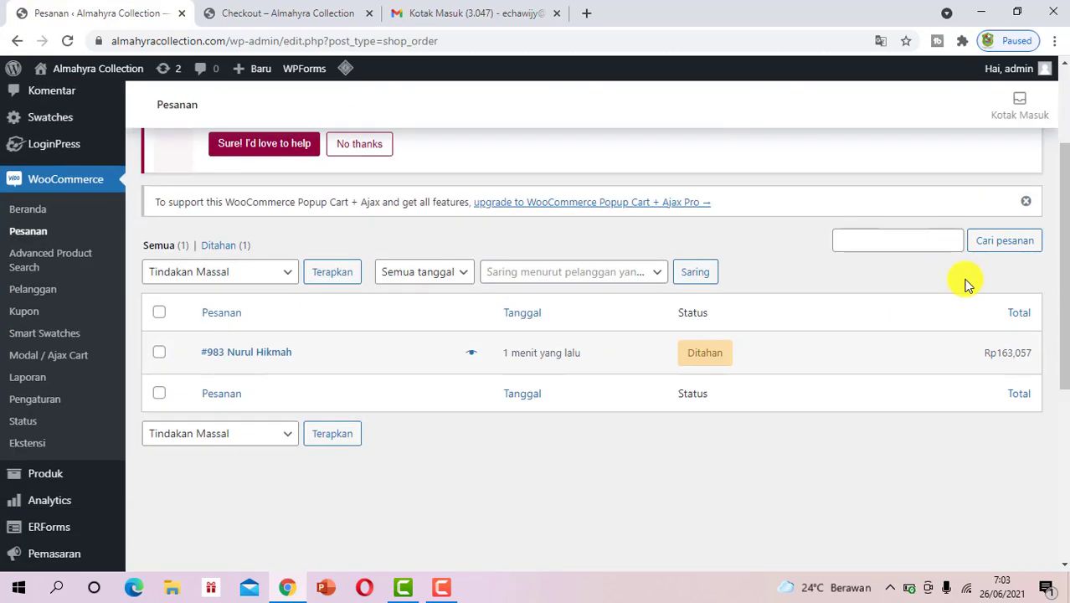
{"action": "scroll", "coordinate": [621, 199], "scroll_direction": "up", "scroll_amount": 2}
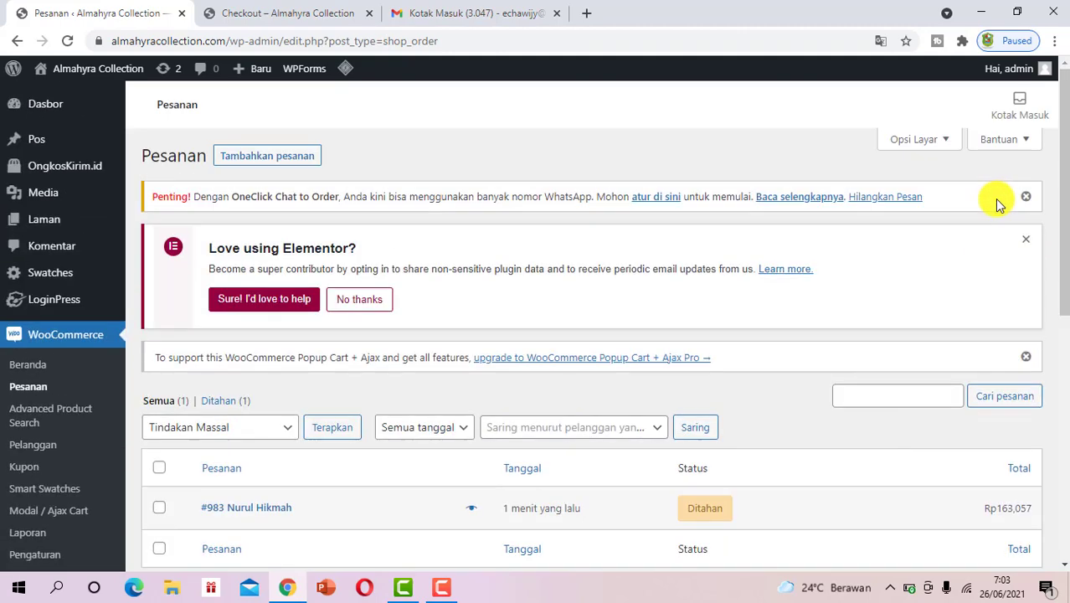
{"action": "left_click", "coordinate": [1022, 200]}
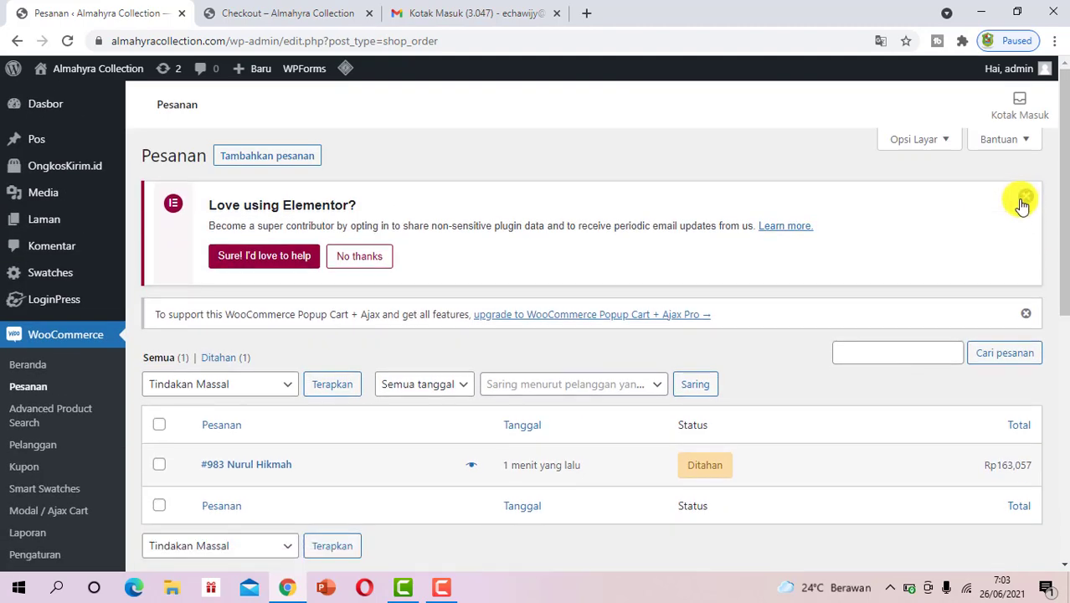
{"action": "left_click", "coordinate": [1023, 201]}
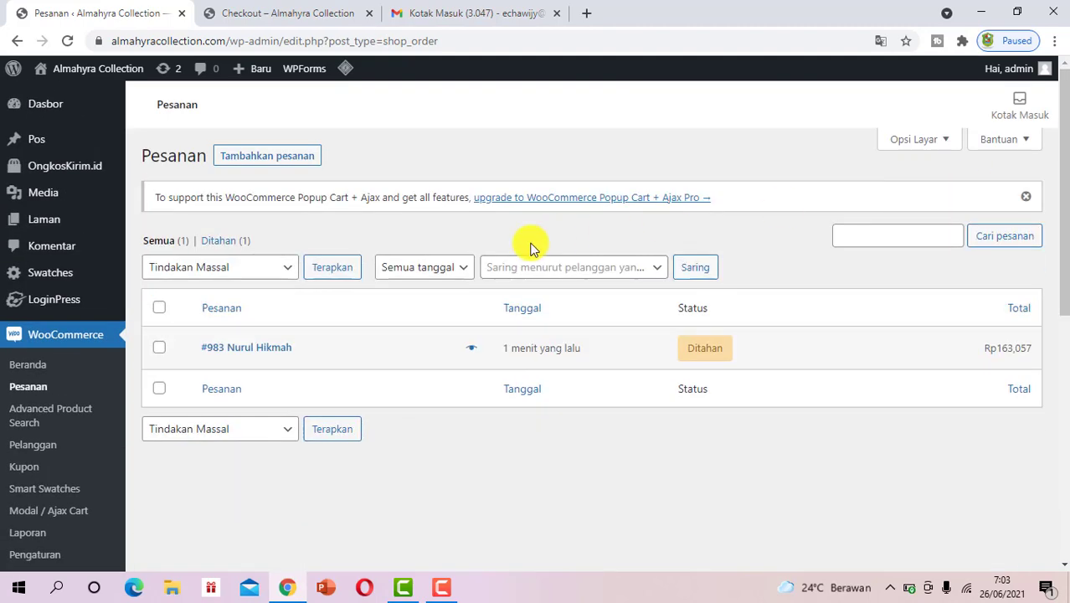
Preview order #983's billing and shipping details, then open its edit screen
{"action": "left_click", "coordinate": [472, 347]}
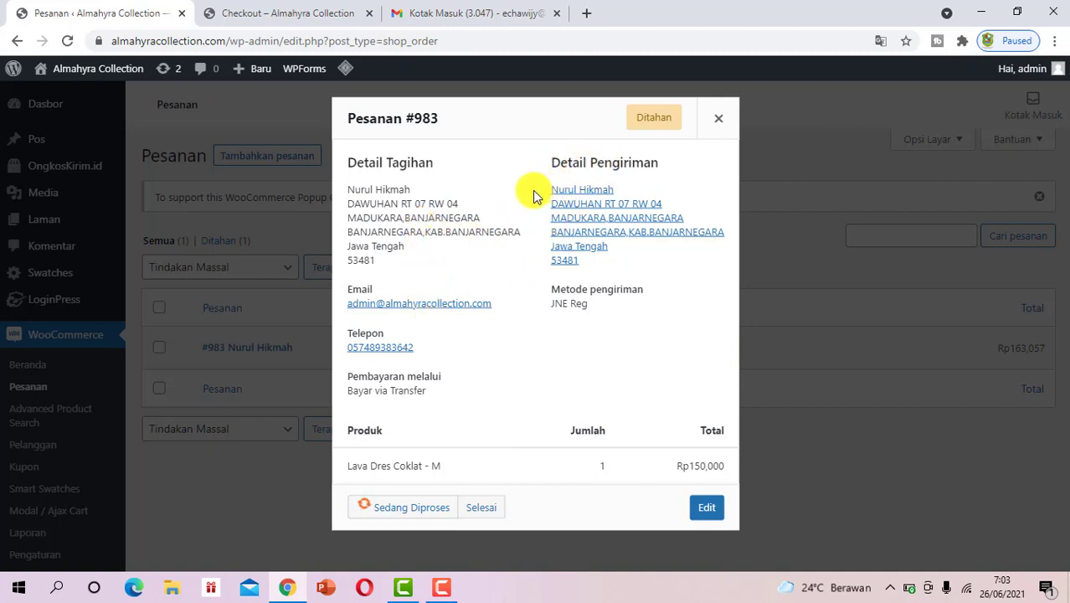
{"action": "left_click_drag", "start_coordinate": [540, 194], "coordinate": [578, 190]}
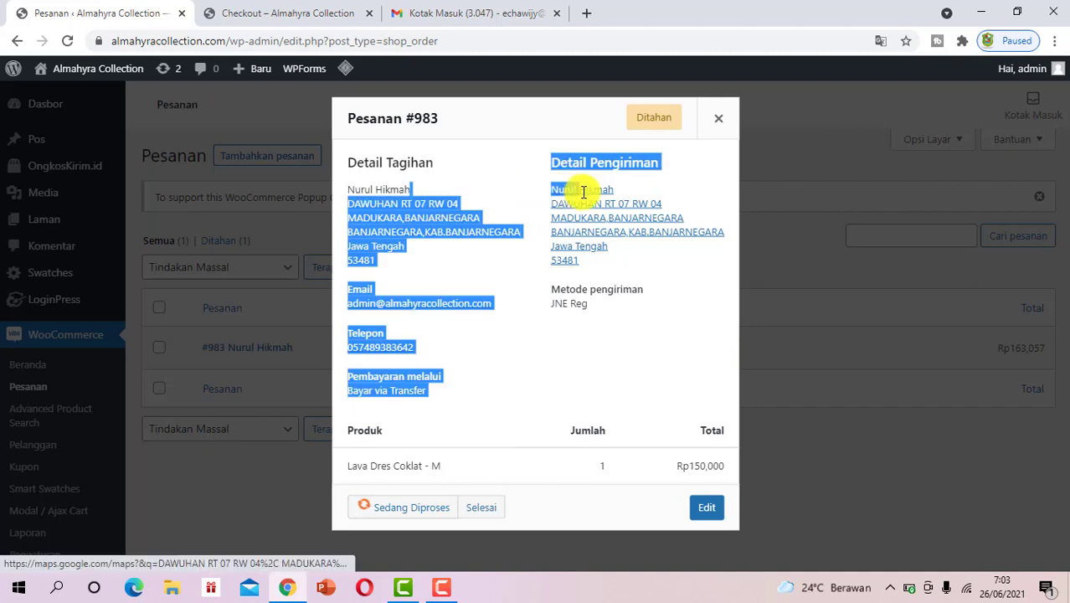
{"action": "left_click", "coordinate": [626, 344]}
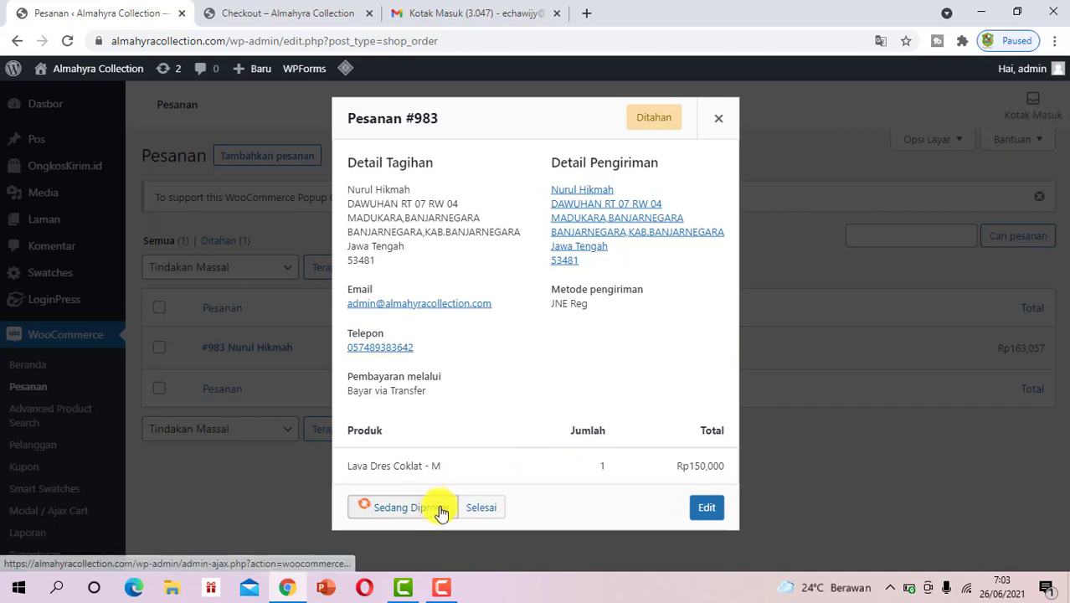
{"action": "left_click", "coordinate": [706, 508]}
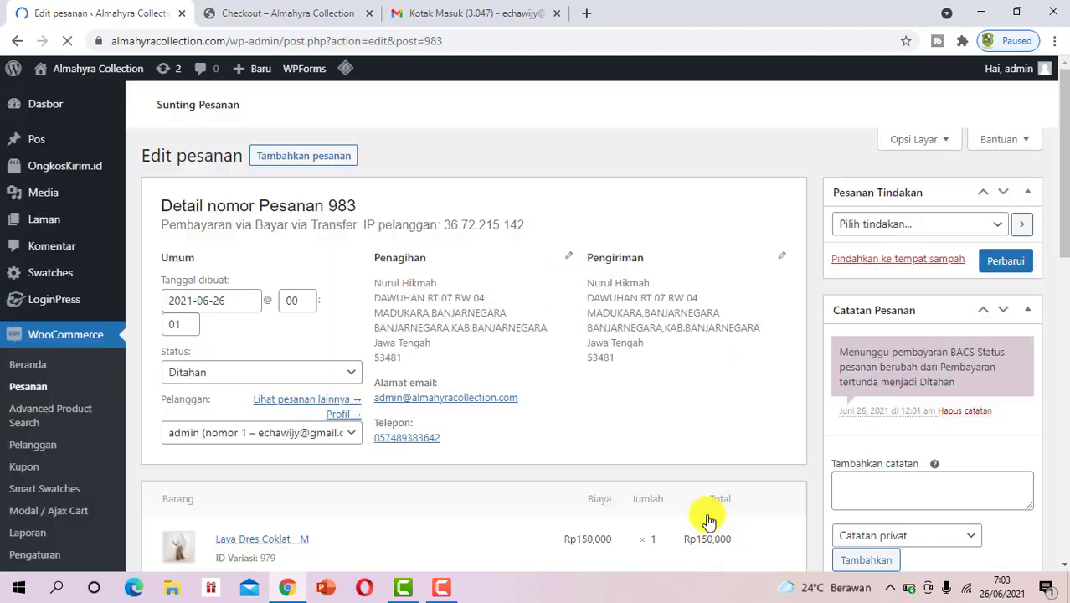
{"action": "scroll", "coordinate": [658, 416], "scroll_direction": "down", "scroll_amount": 3}
{"action": "scroll", "coordinate": [656, 414], "scroll_direction": "down", "scroll_amount": 1}
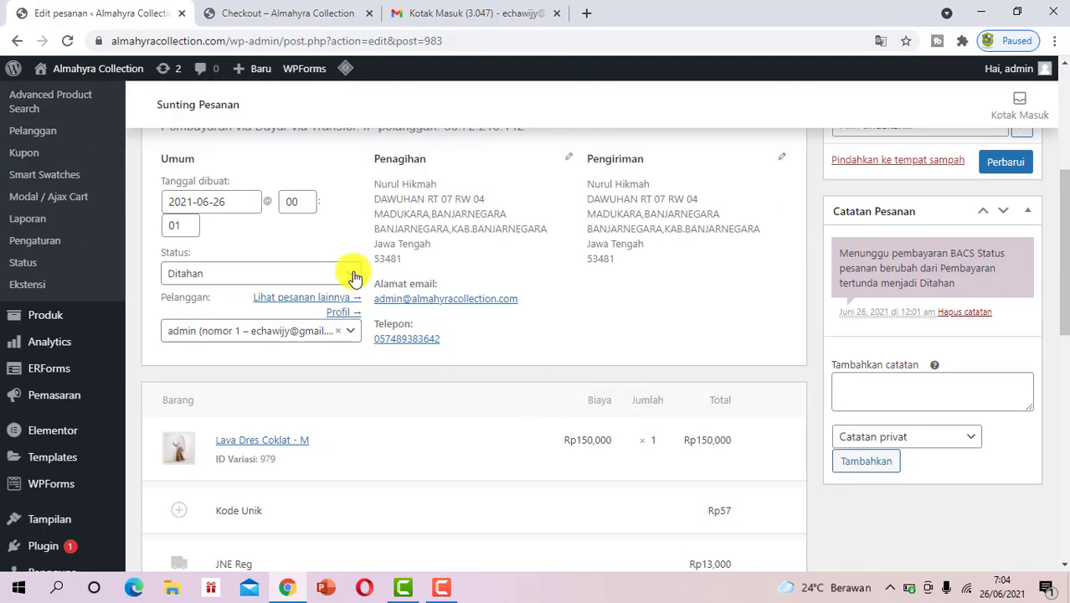
Go back to the order-received tab and follow the footer's Konfirmasi Transfer link
{"action": "left_click", "coordinate": [288, 14]}
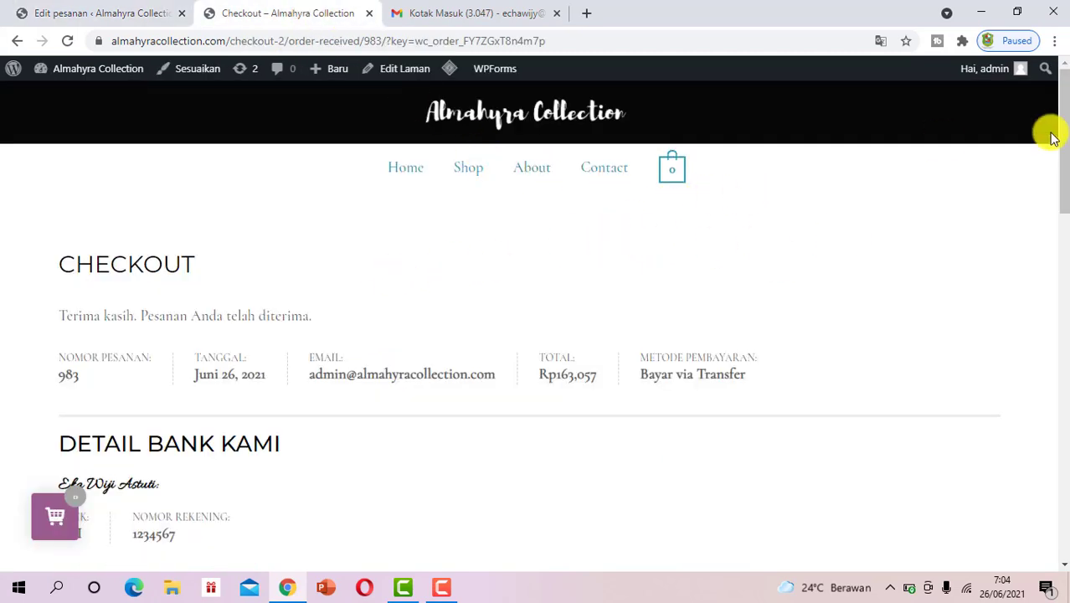
{"action": "left_click_drag", "start_coordinate": [1062, 102], "coordinate": [1061, 486]}
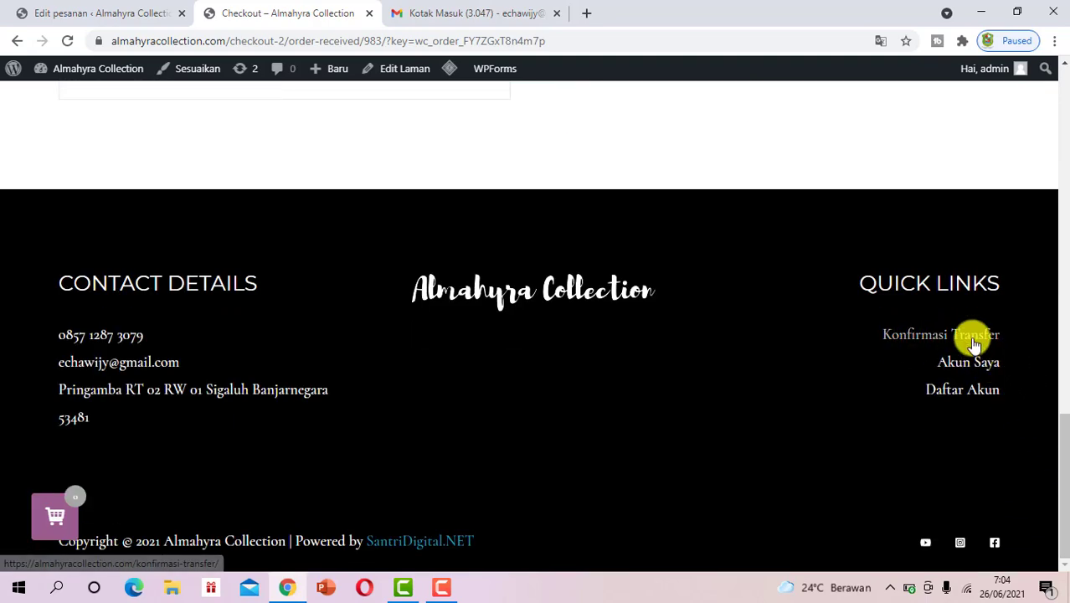
{"action": "left_click", "coordinate": [973, 342]}
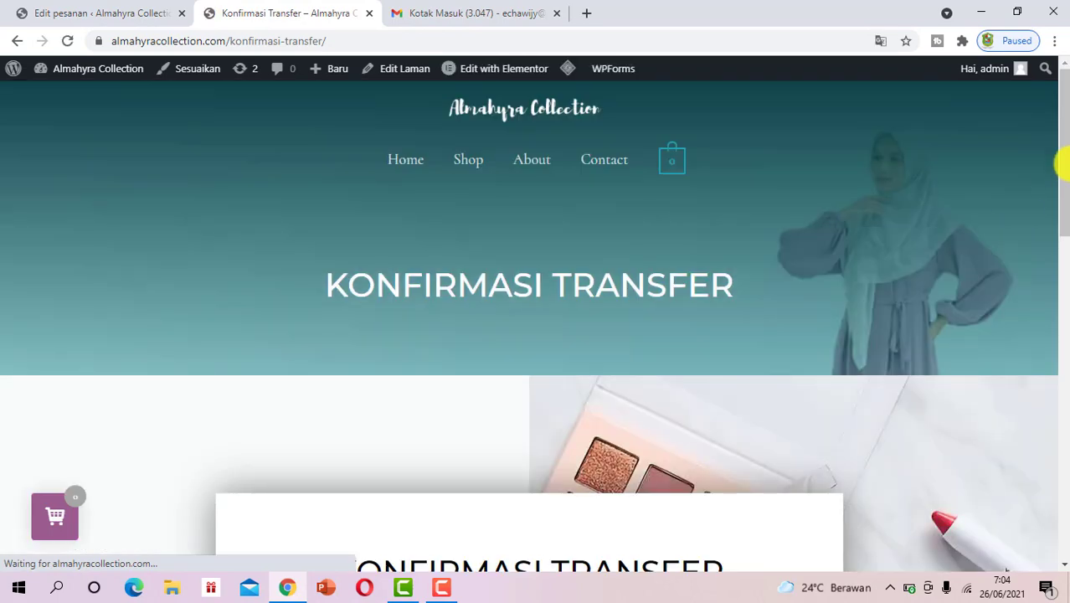
Enter text in the Nama Produk yang Diorder field of the transfer confirmation form
{"action": "left_click_drag", "start_coordinate": [1062, 165], "coordinate": [1065, 299]}
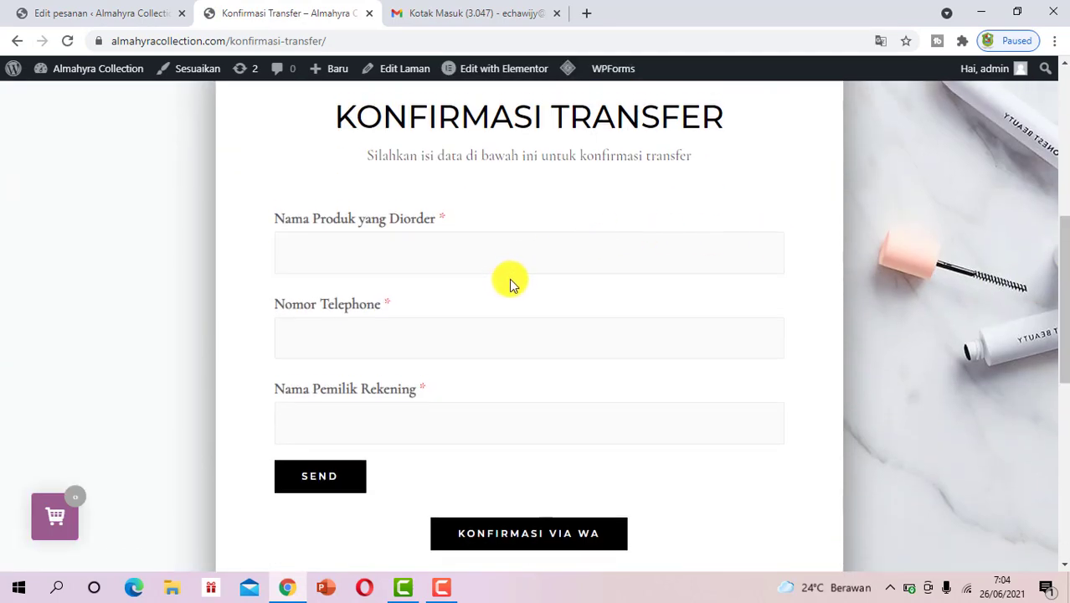
{"action": "left_click", "coordinate": [496, 263]}
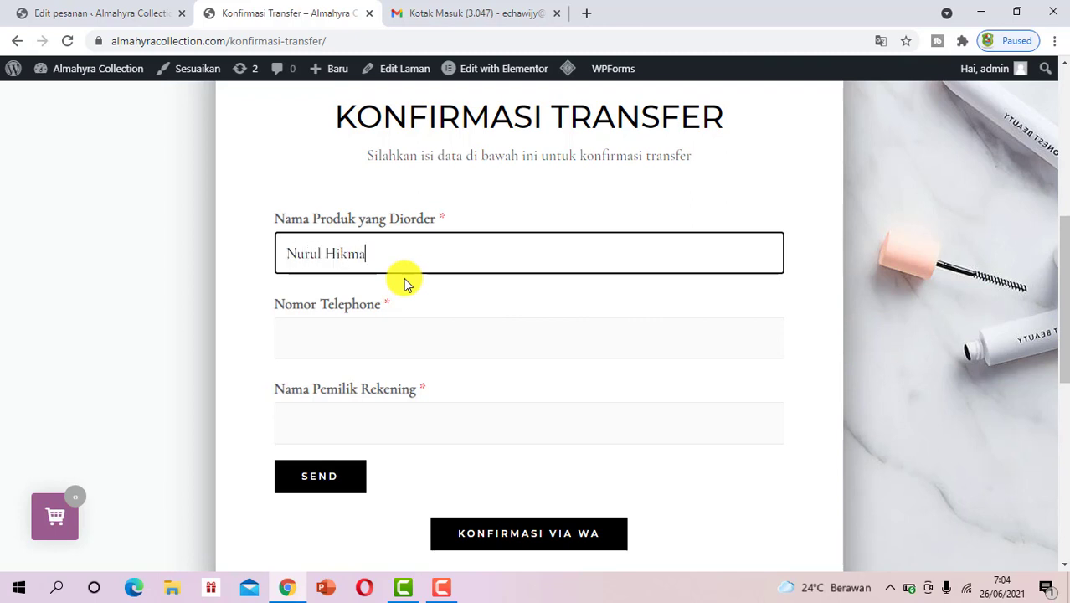
{"action": "type", "text": "h"}
{"action": "key", "text": "Tab"}
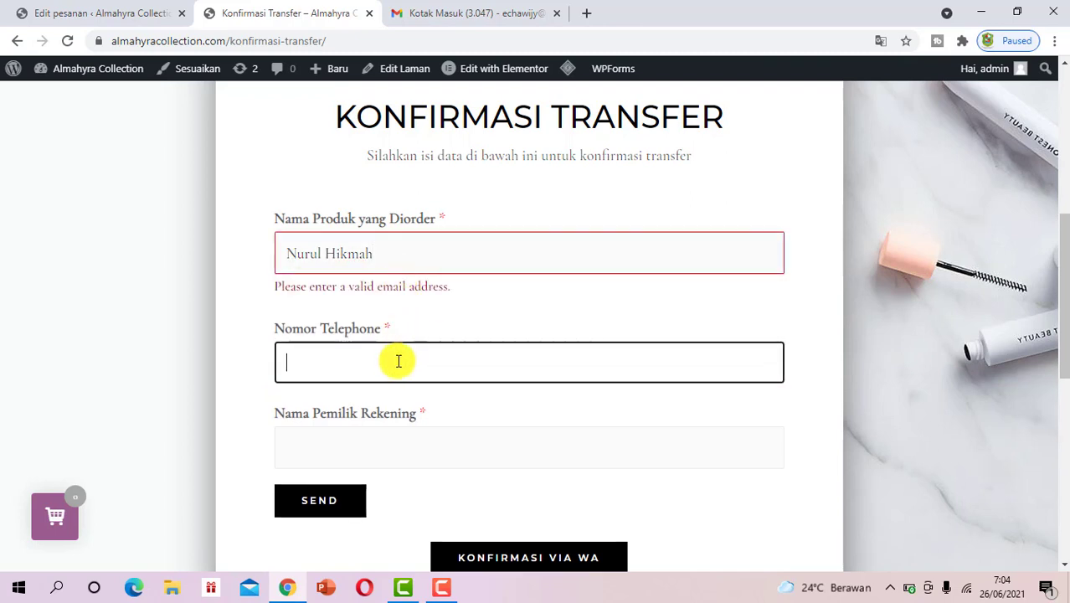
{"action": "left_click", "coordinate": [388, 267]}
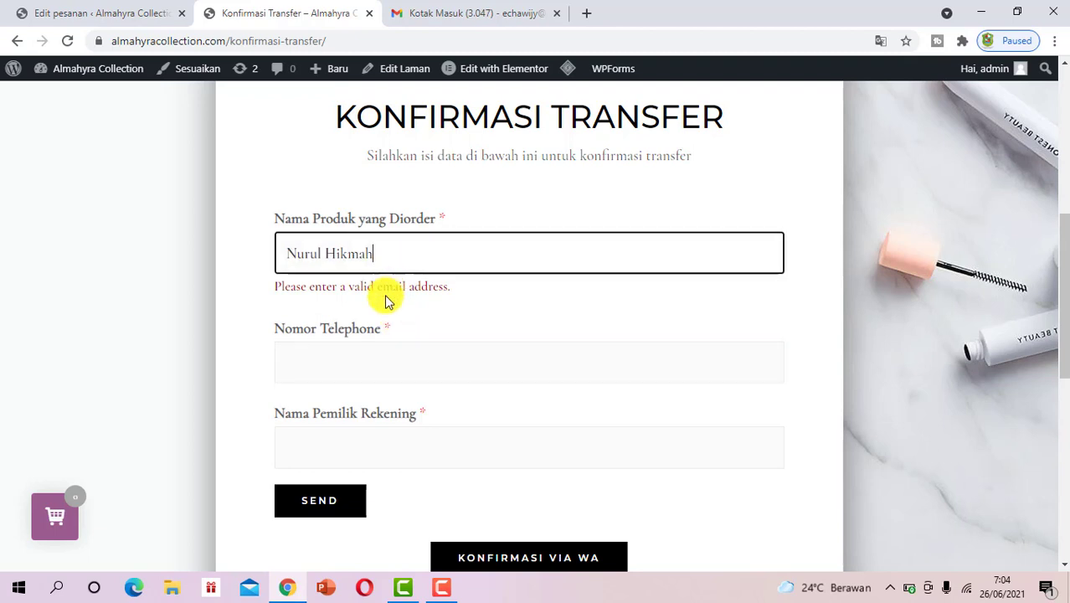
{"action": "left_click_drag", "start_coordinate": [393, 253], "coordinate": [281, 265]}
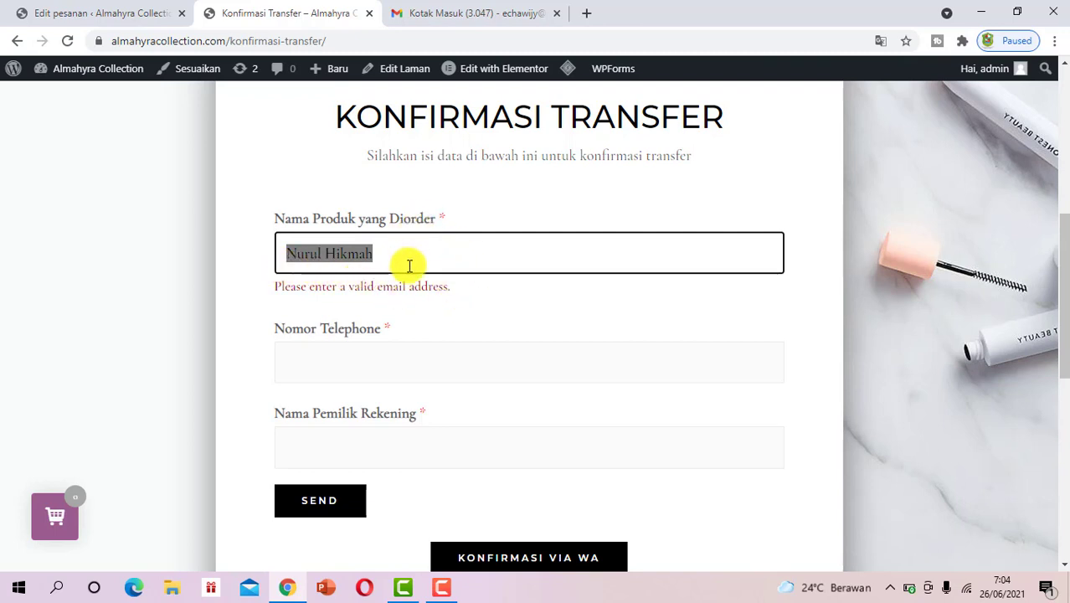
Move to the Nomor Telephone field and send the confirmation via KONFIRMASI VIA WA
{"action": "scroll", "coordinate": [409, 265], "scroll_direction": "down", "scroll_amount": 1}
{"action": "left_click", "coordinate": [402, 280]}
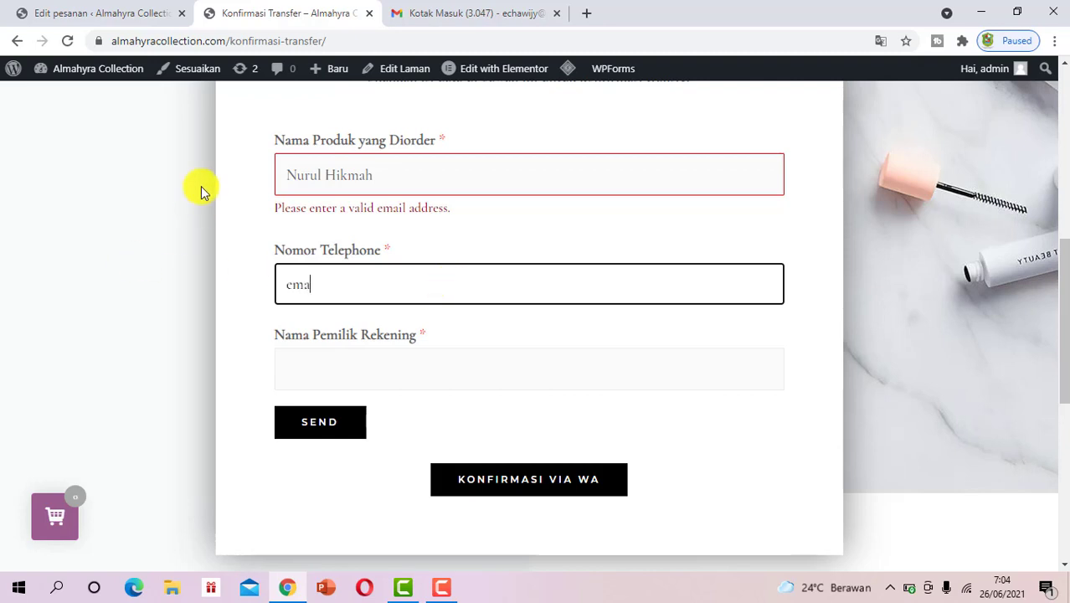
{"action": "left_click", "coordinate": [529, 475]}
{"action": "left_click", "coordinate": [542, 506]}
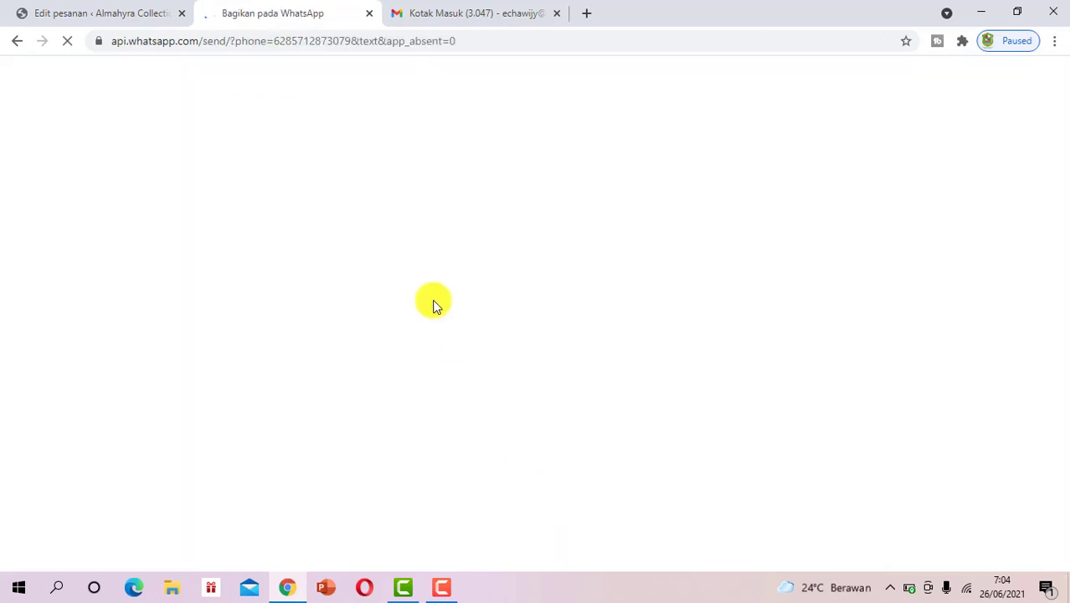
Close the WhatsApp chat and return to order #983's edit page, leaving its status Ditahan
{"action": "left_click", "coordinate": [369, 14]}
{"action": "left_click", "coordinate": [80, 8]}
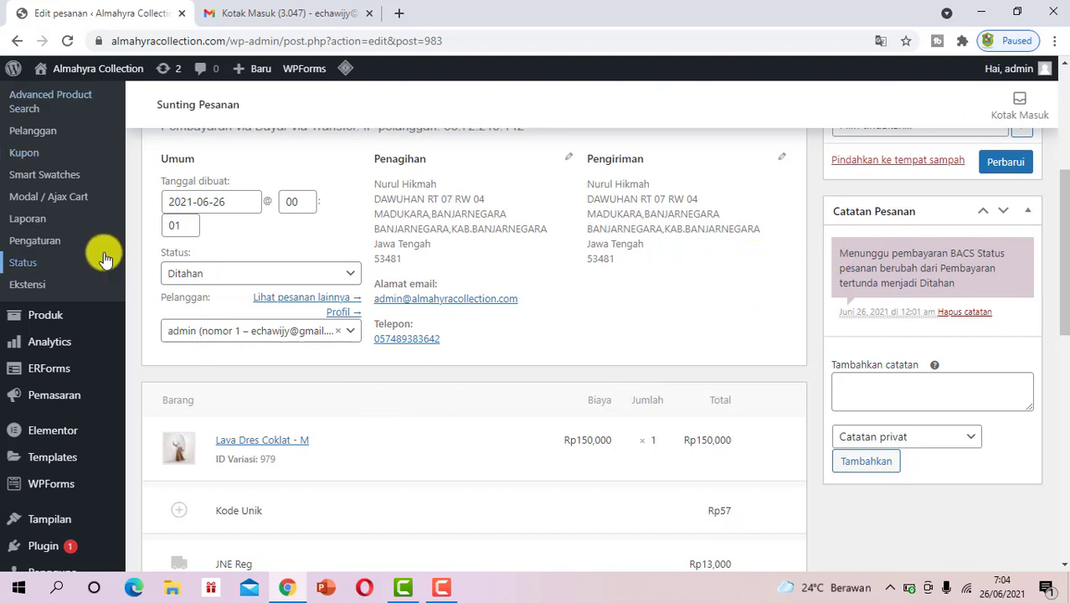
{"action": "scroll", "coordinate": [375, 356], "scroll_direction": "up", "scroll_amount": 1}
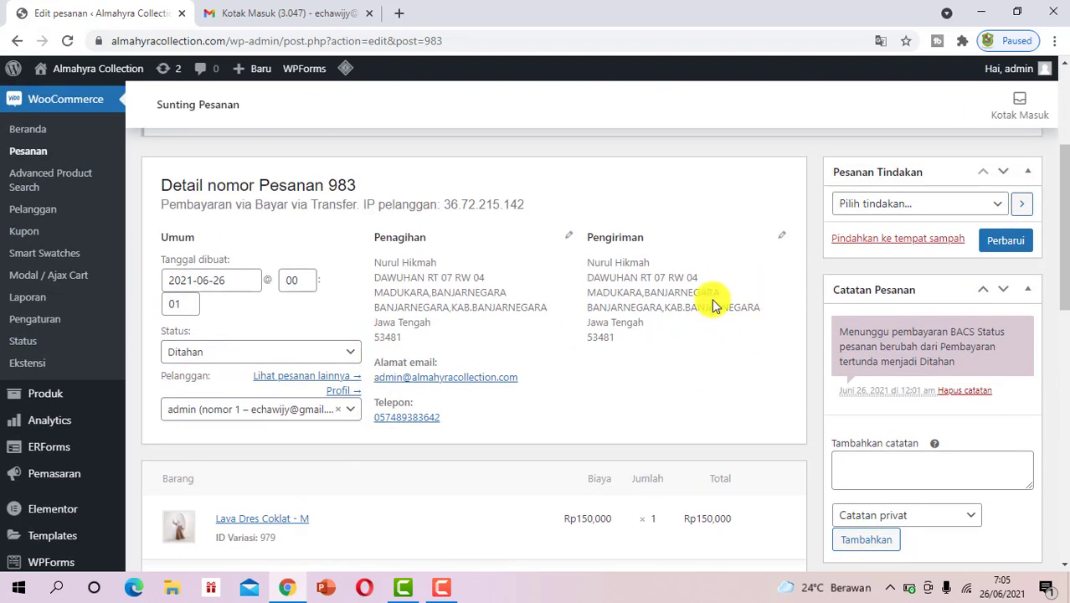
{"action": "left_click", "coordinate": [316, 355]}
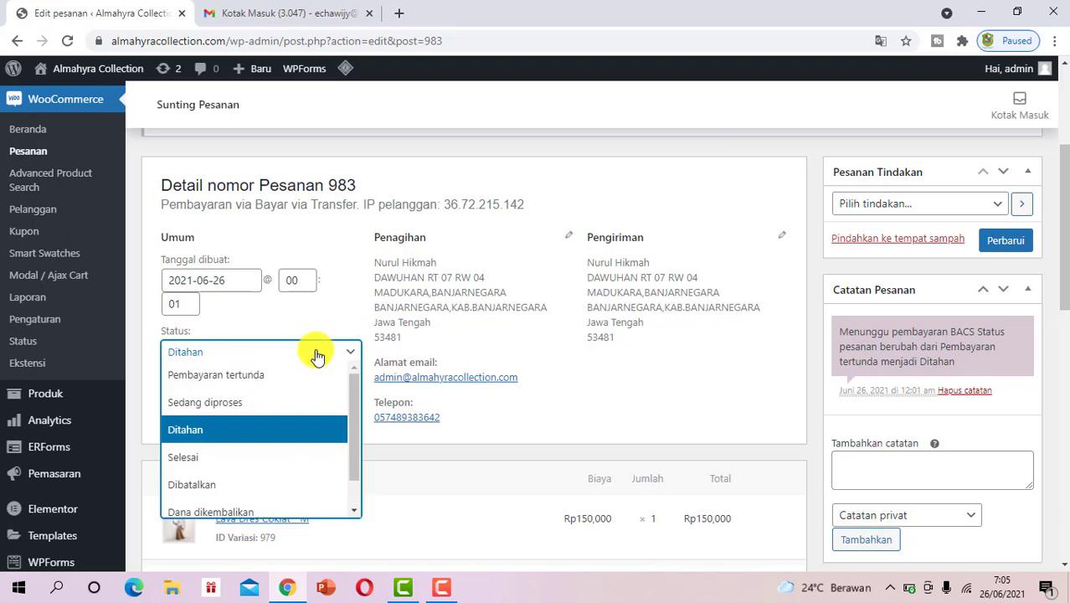
{"action": "left_click", "coordinate": [319, 355]}
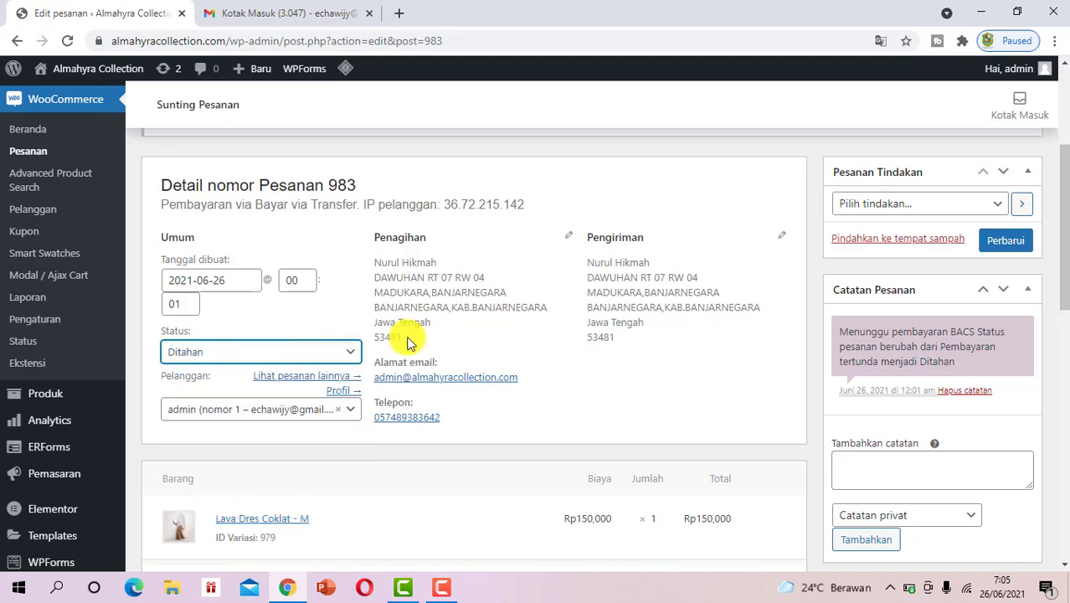
{"action": "scroll", "coordinate": [410, 343], "scroll_direction": "up", "scroll_amount": 1}
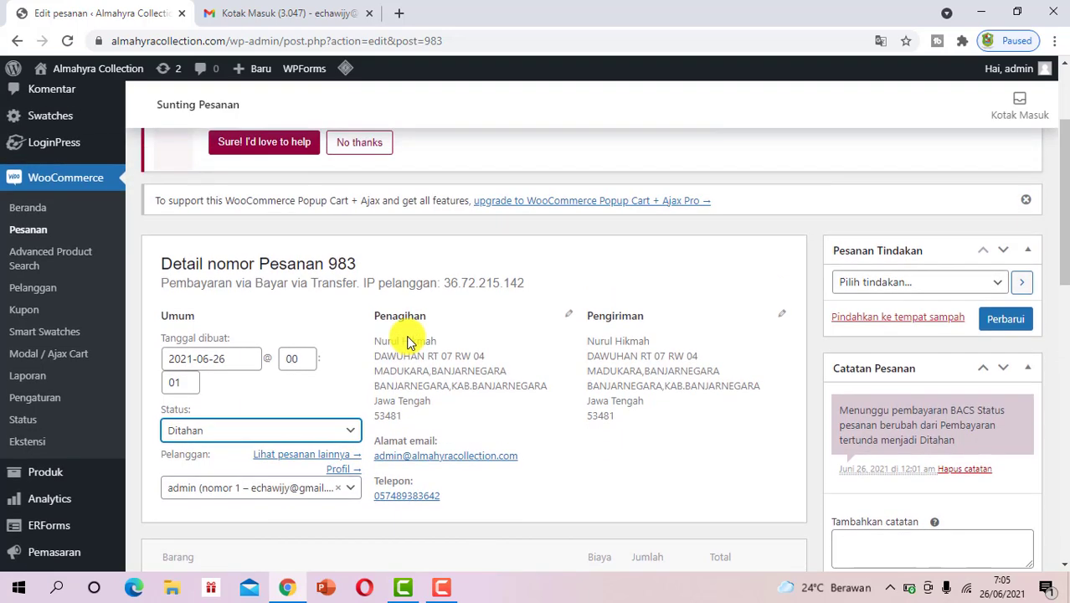
{"action": "scroll", "coordinate": [409, 341], "scroll_direction": "down", "scroll_amount": 1}
{"action": "scroll", "coordinate": [411, 317], "scroll_direction": "down", "scroll_amount": 2}
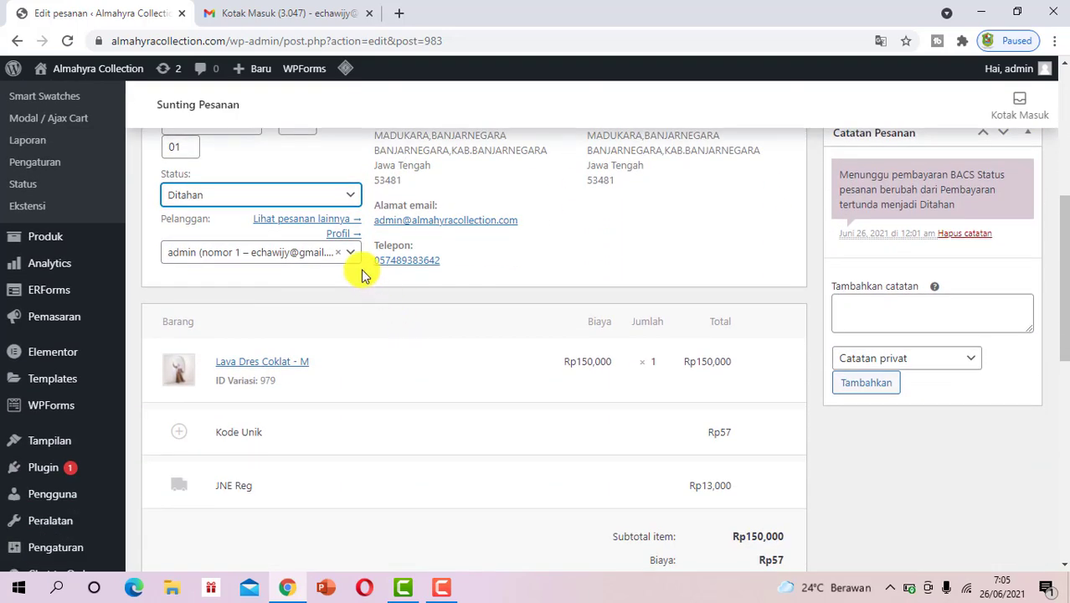
Change order #983's status to Sedang diproses, save it, and go to the Pesanan list
{"action": "left_click", "coordinate": [305, 204]}
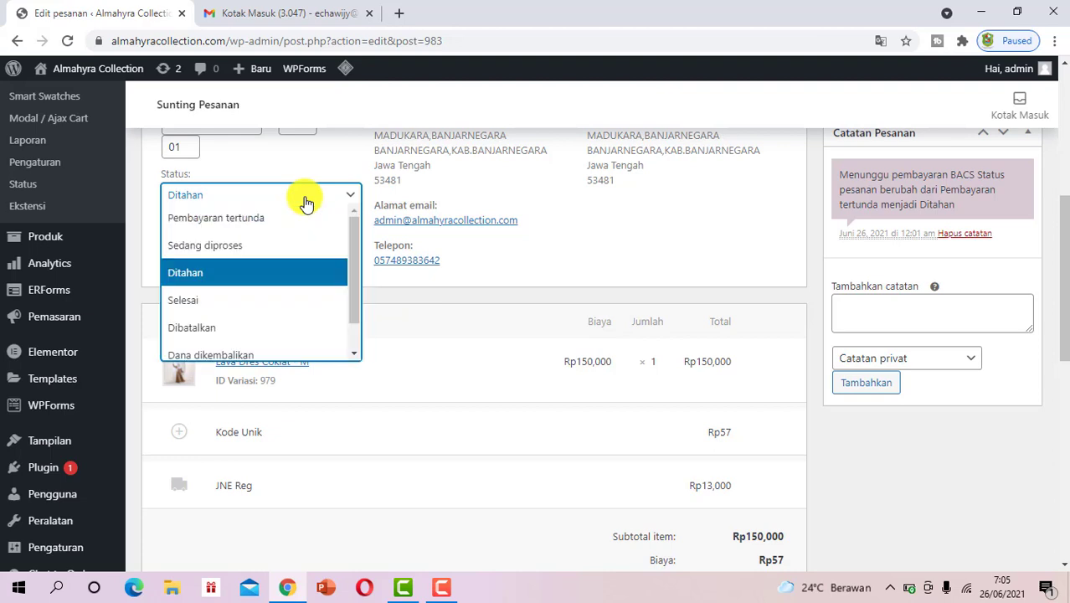
{"action": "scroll", "coordinate": [263, 289], "scroll_direction": "down", "scroll_amount": 1}
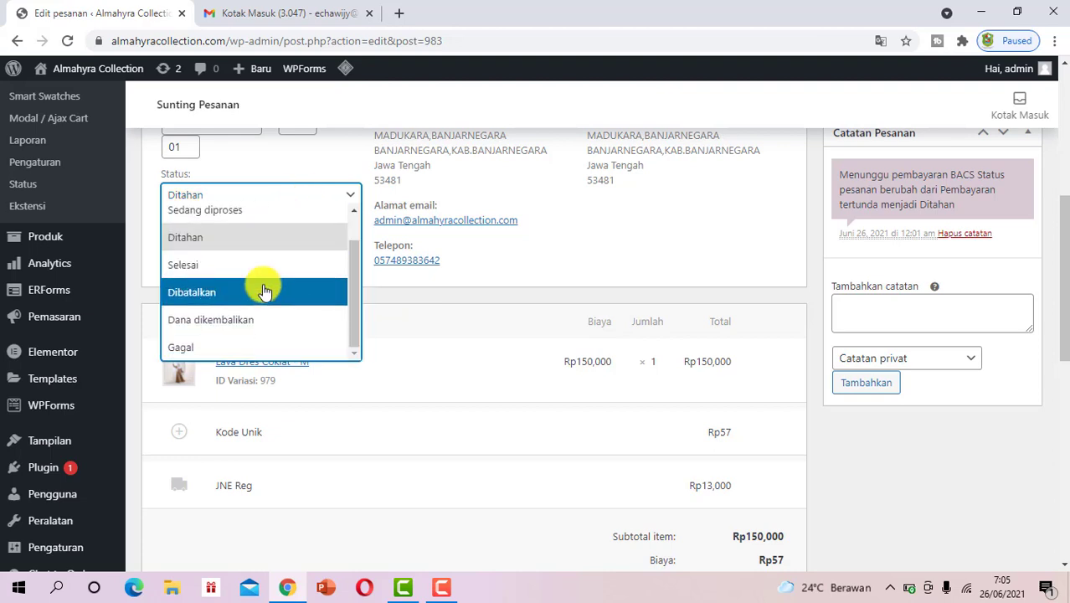
{"action": "scroll", "coordinate": [259, 276], "scroll_direction": "up", "scroll_amount": 1}
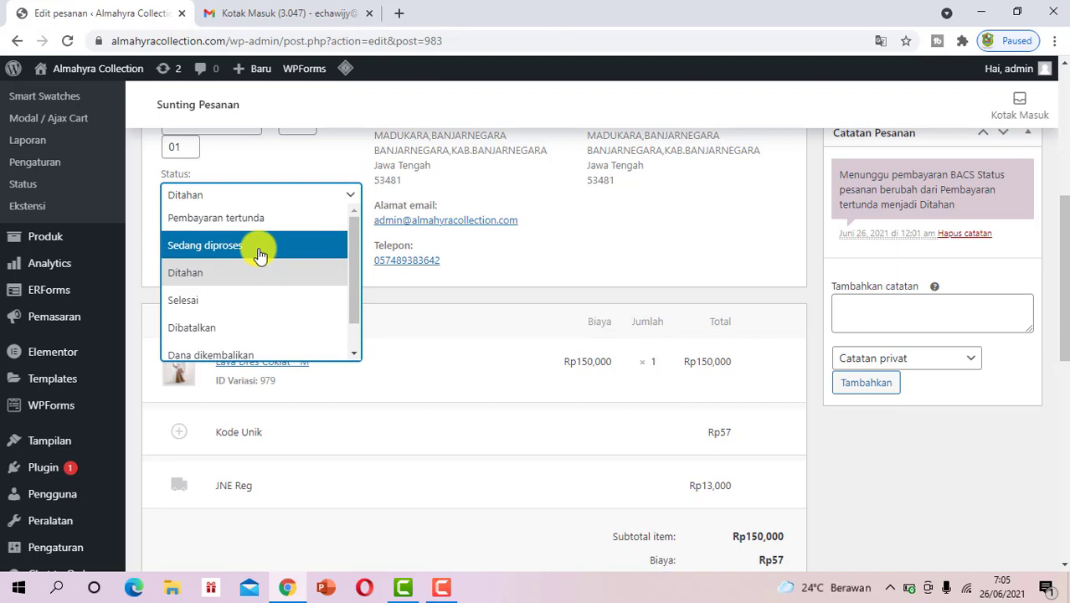
{"action": "left_click", "coordinate": [260, 255]}
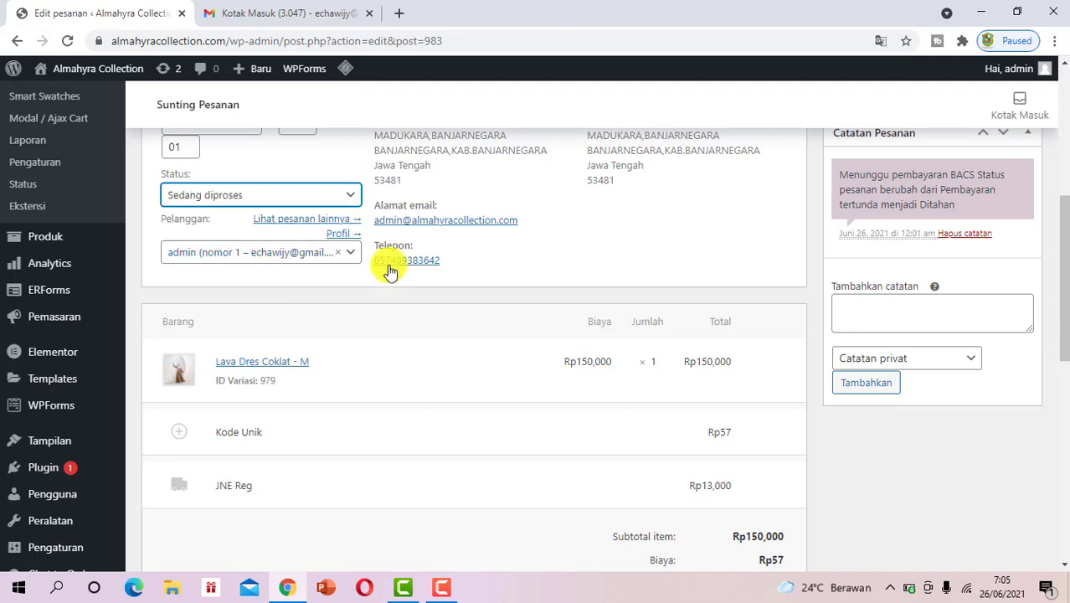
{"action": "scroll", "coordinate": [530, 277], "scroll_direction": "up", "scroll_amount": 3}
{"action": "left_click", "coordinate": [1010, 325]}
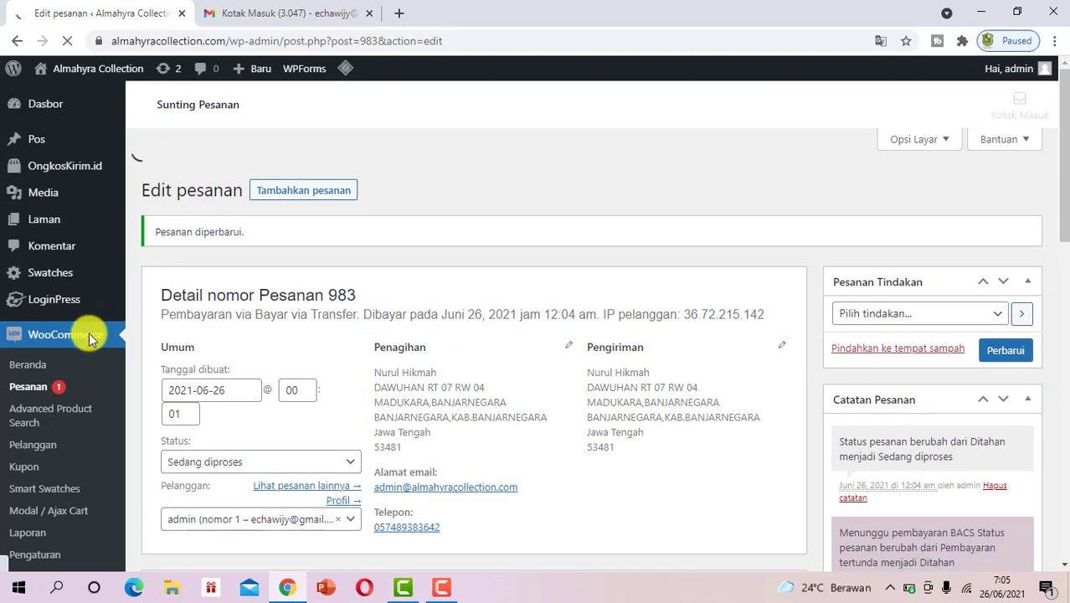
{"action": "left_click", "coordinate": [37, 400]}
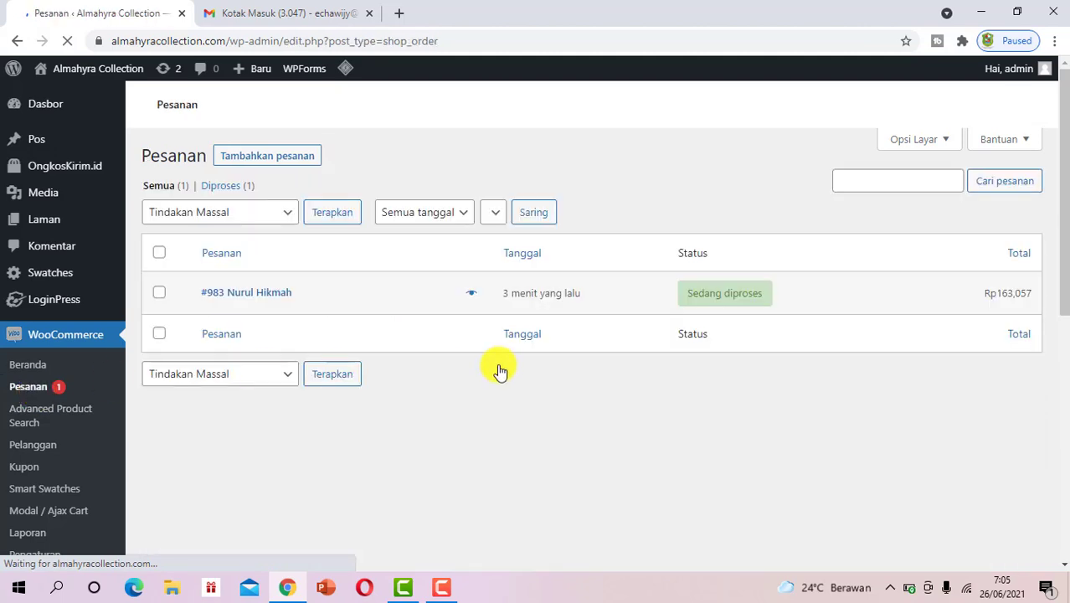
Preview order #983 from the Pesanan list and open it for editing from the preview
{"action": "scroll", "coordinate": [597, 341], "scroll_direction": "down", "scroll_amount": 3}
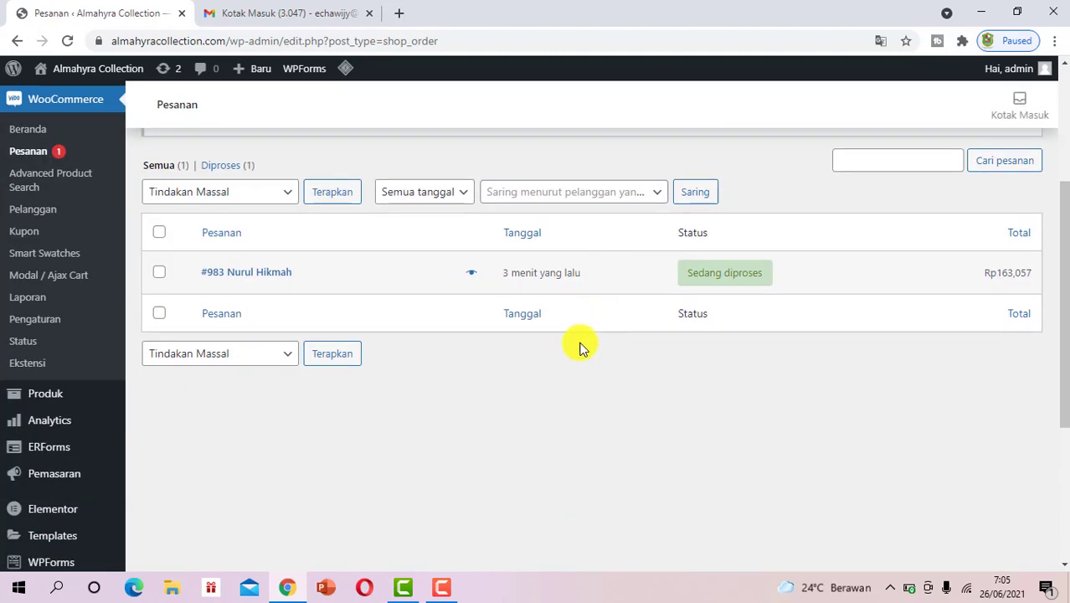
{"action": "left_click", "coordinate": [473, 276]}
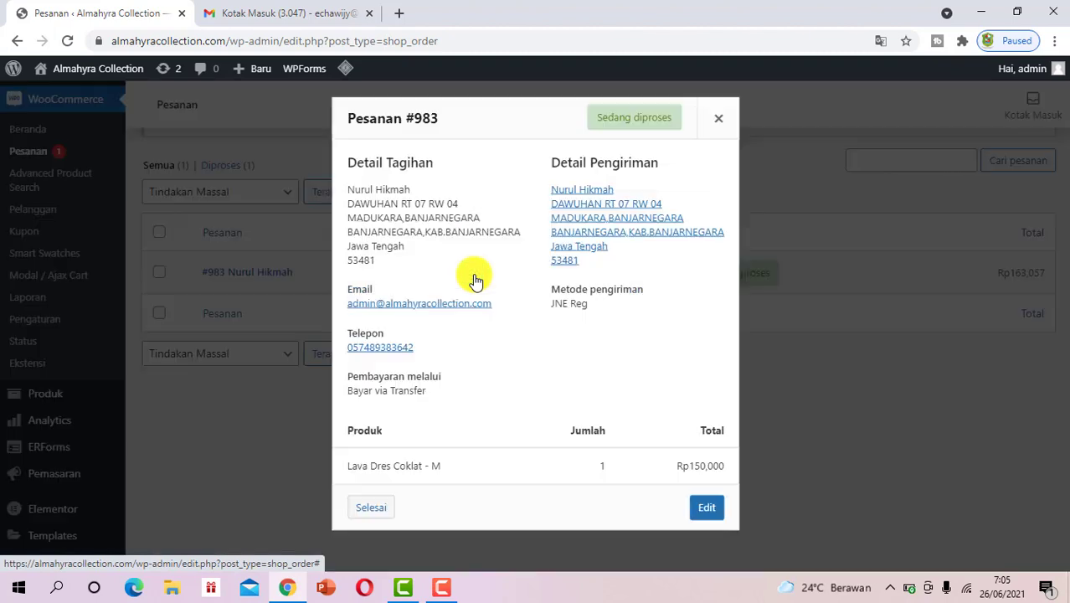
{"action": "left_click", "coordinate": [703, 507]}
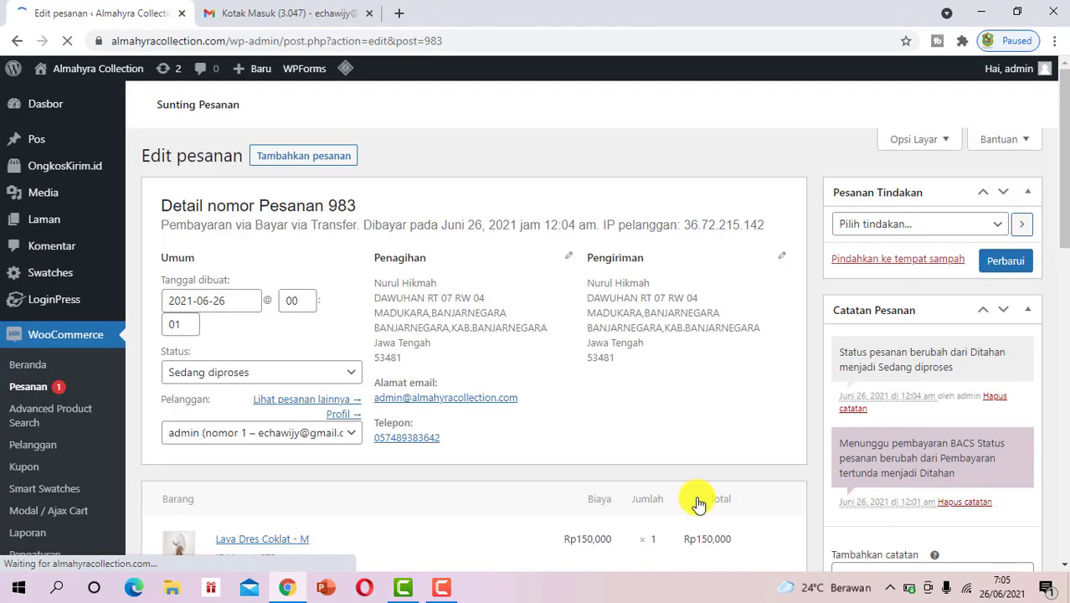
Set order #983's status to Selesai, save it, and return to the Pesanan list
{"action": "scroll", "coordinate": [333, 341], "scroll_direction": "down", "scroll_amount": 1}
{"action": "scroll", "coordinate": [258, 323], "scroll_direction": "down", "scroll_amount": 1}
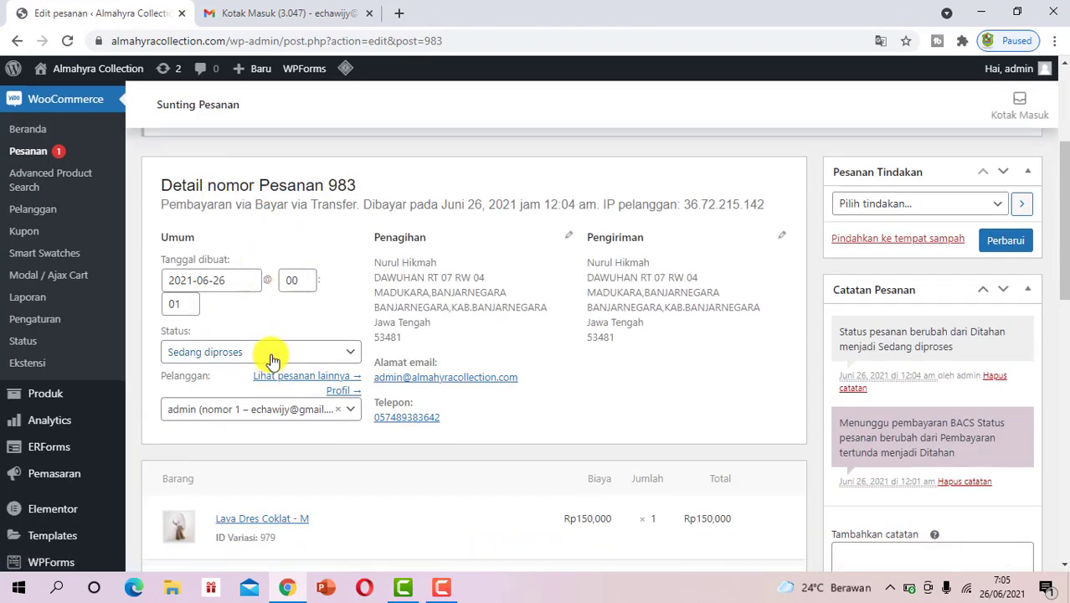
{"action": "left_click", "coordinate": [272, 358]}
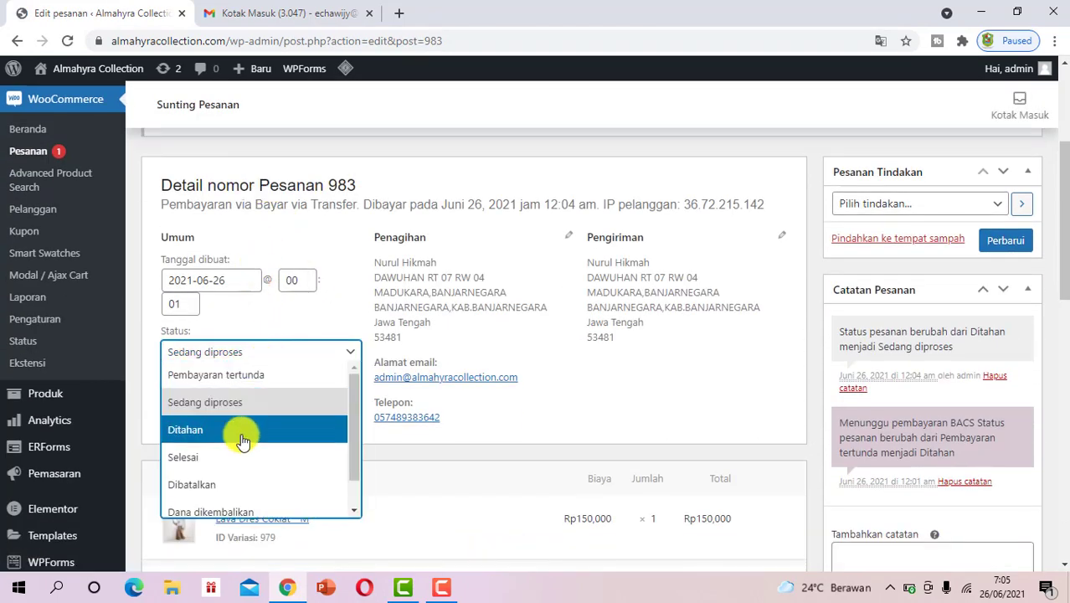
{"action": "scroll", "coordinate": [238, 452], "scroll_direction": "down", "scroll_amount": 1}
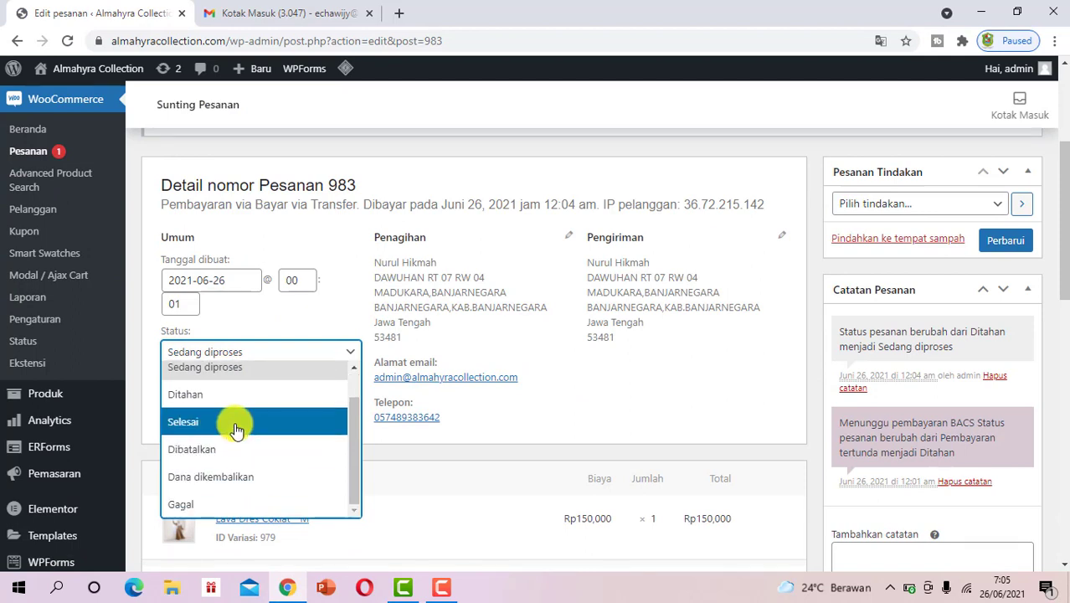
{"action": "left_click", "coordinate": [235, 427]}
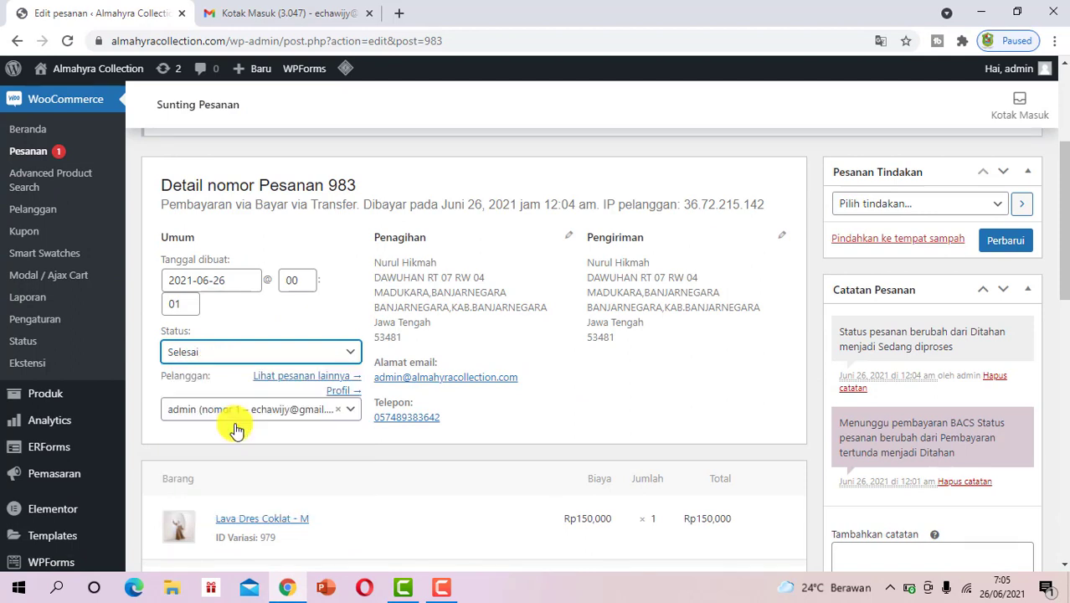
{"action": "left_click", "coordinate": [991, 243]}
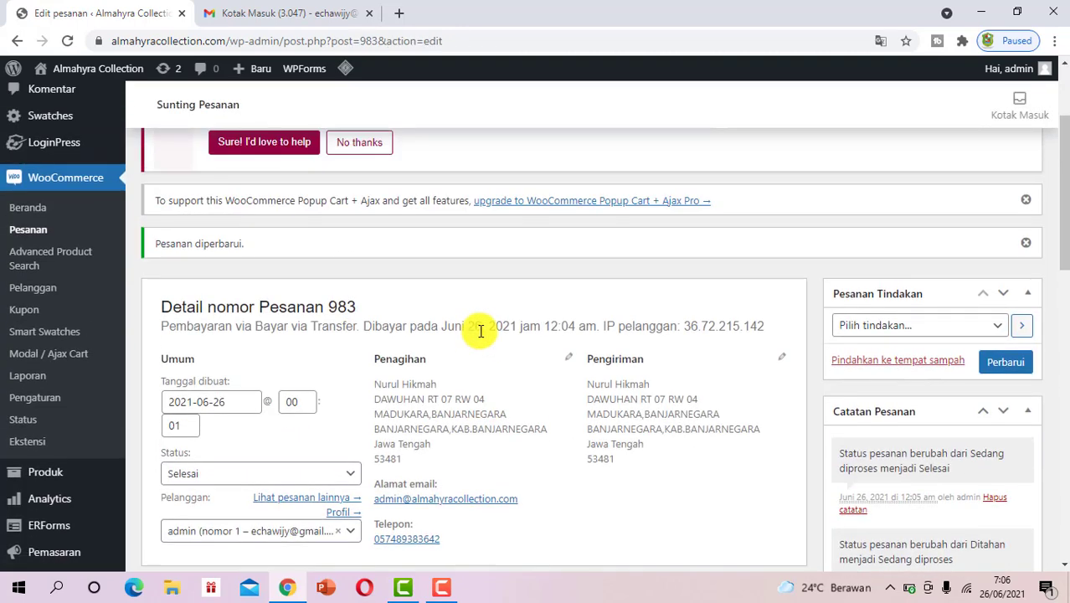
{"action": "left_click", "coordinate": [44, 243]}
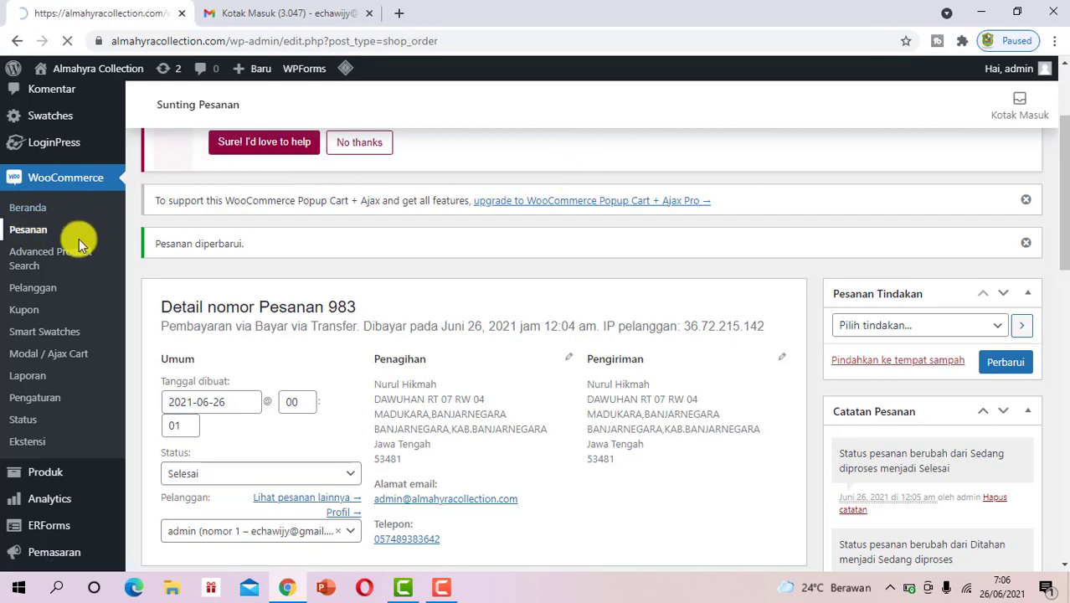
Confirm #983 is listed as Selesai, open and close the customer filter, then go to Pelanggan
{"action": "scroll", "coordinate": [586, 352], "scroll_direction": "down", "scroll_amount": 2}
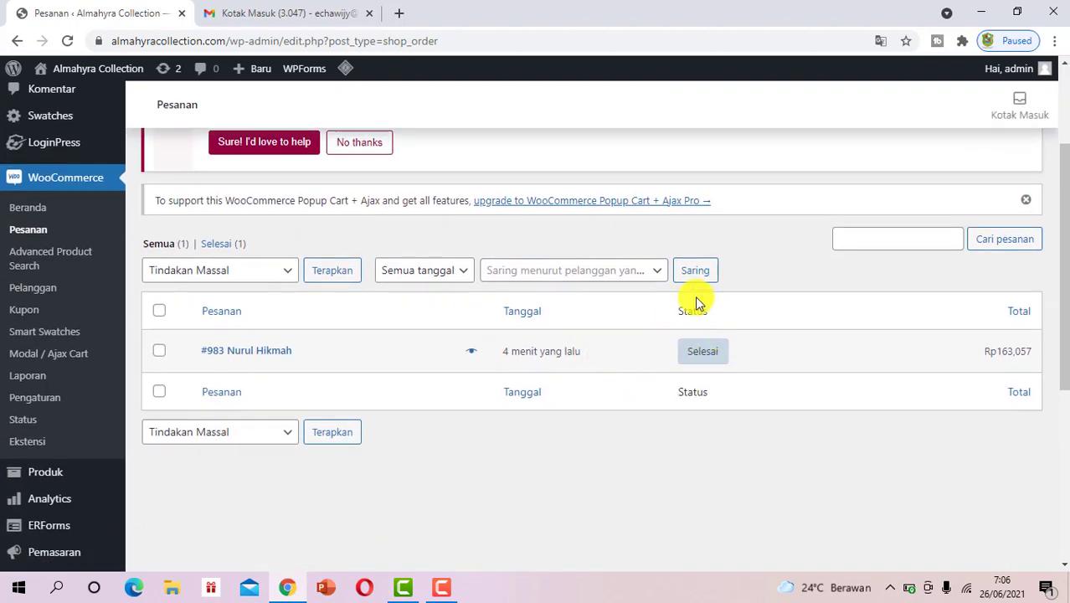
{"action": "left_click", "coordinate": [664, 273]}
{"action": "left_click", "coordinate": [664, 273]}
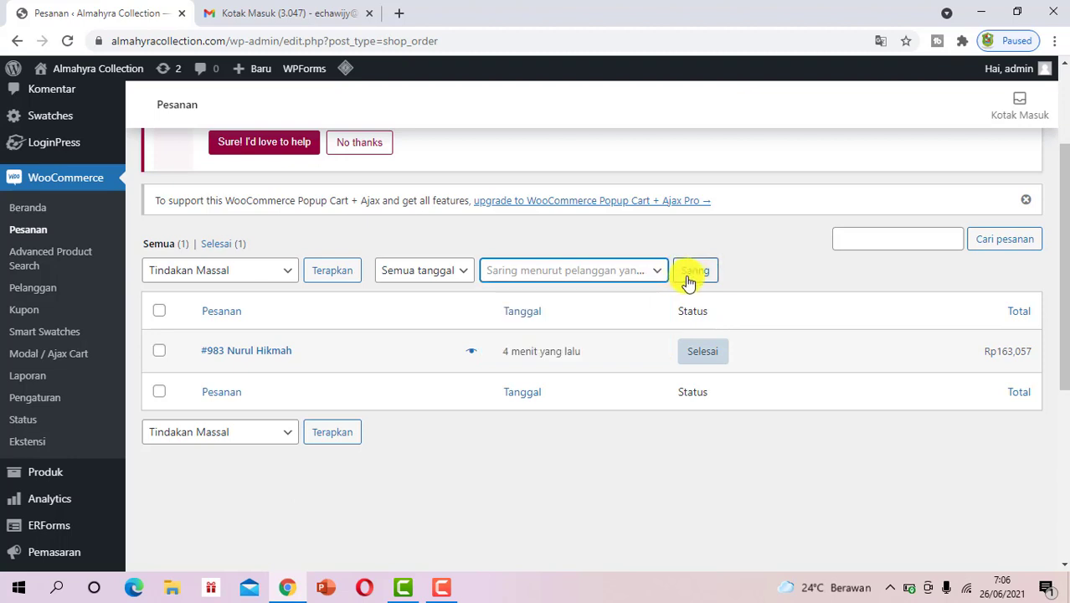
{"action": "mouse_move", "coordinate": [706, 358]}
{"action": "key", "text": "shift+backslash"}
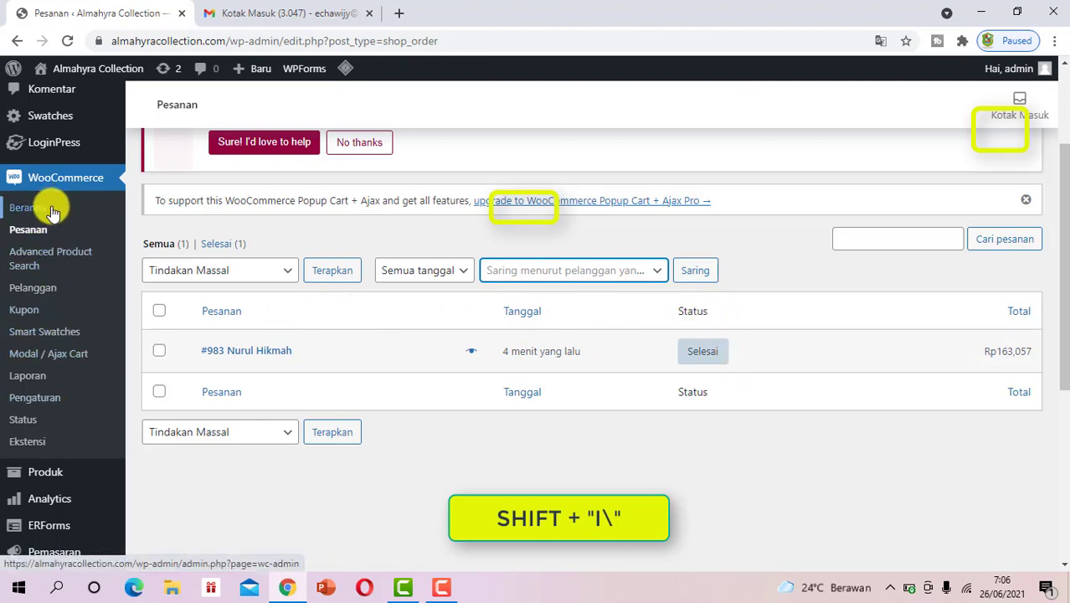
{"action": "scroll", "coordinate": [54, 201], "scroll_direction": "up", "scroll_amount": 3}
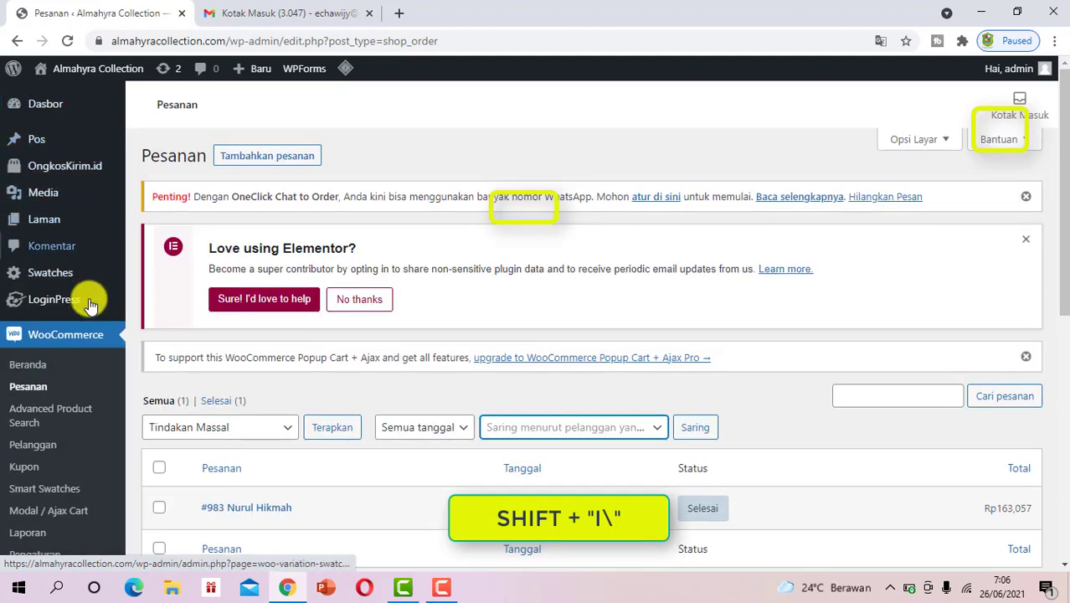
{"action": "scroll", "coordinate": [83, 314], "scroll_direction": "down", "scroll_amount": 3}
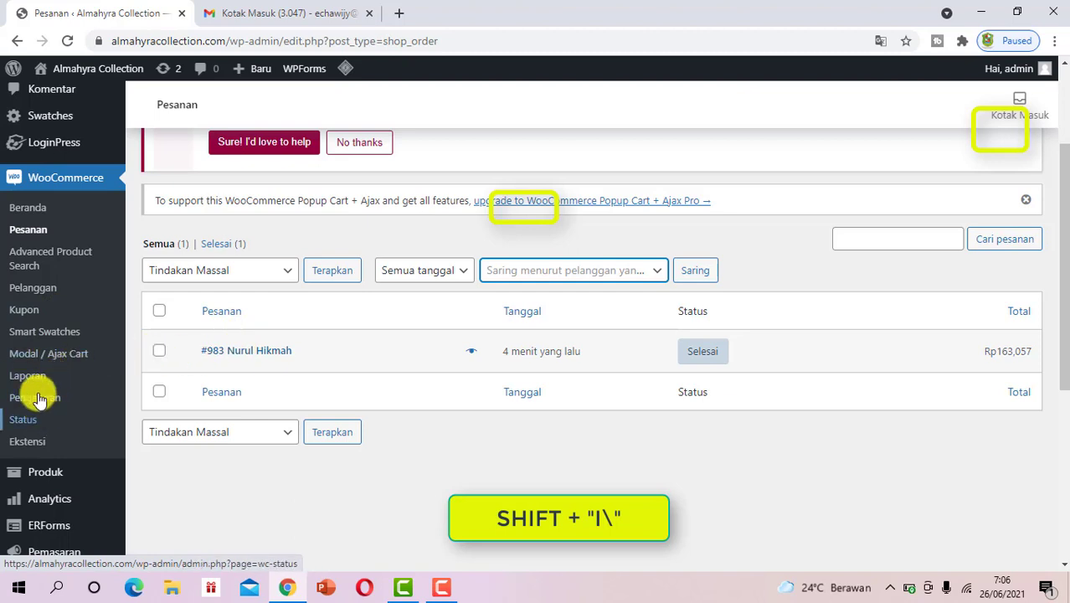
{"action": "left_click", "coordinate": [31, 288]}
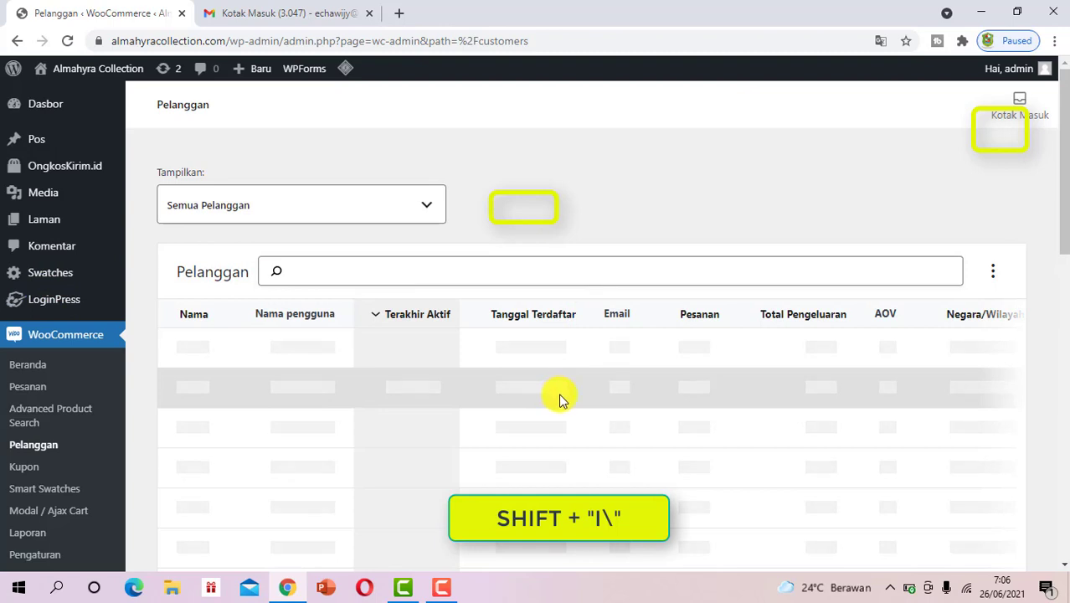
Inspect the Pelanggan table's one customer with 1 order and Rp163,057, then go to Dasbor
{"action": "scroll", "coordinate": [561, 402], "scroll_direction": "down", "scroll_amount": 2}
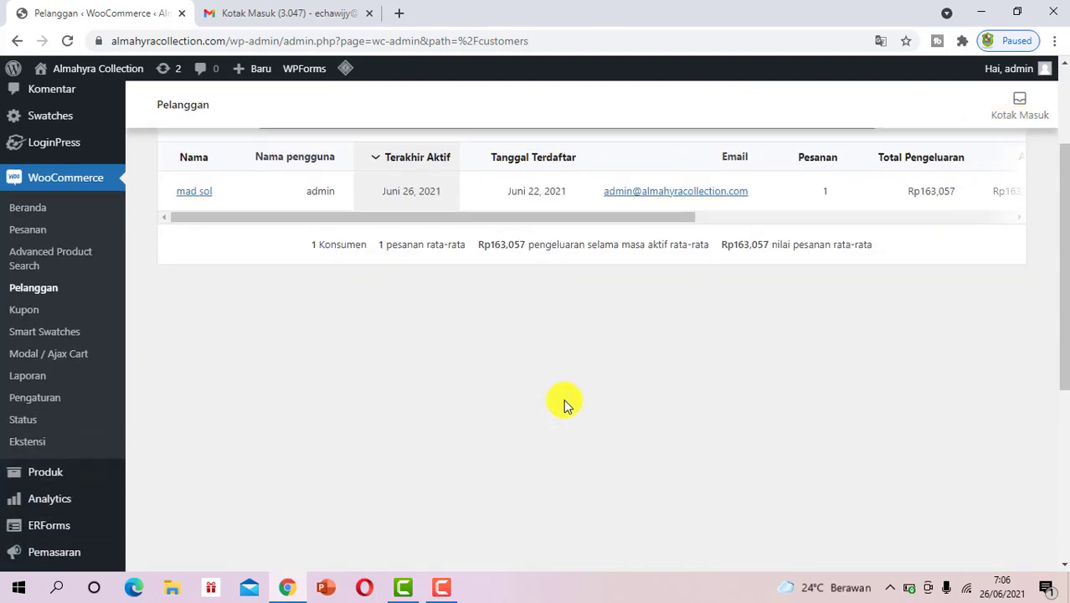
{"action": "scroll", "coordinate": [511, 351], "scroll_direction": "up", "scroll_amount": 1}
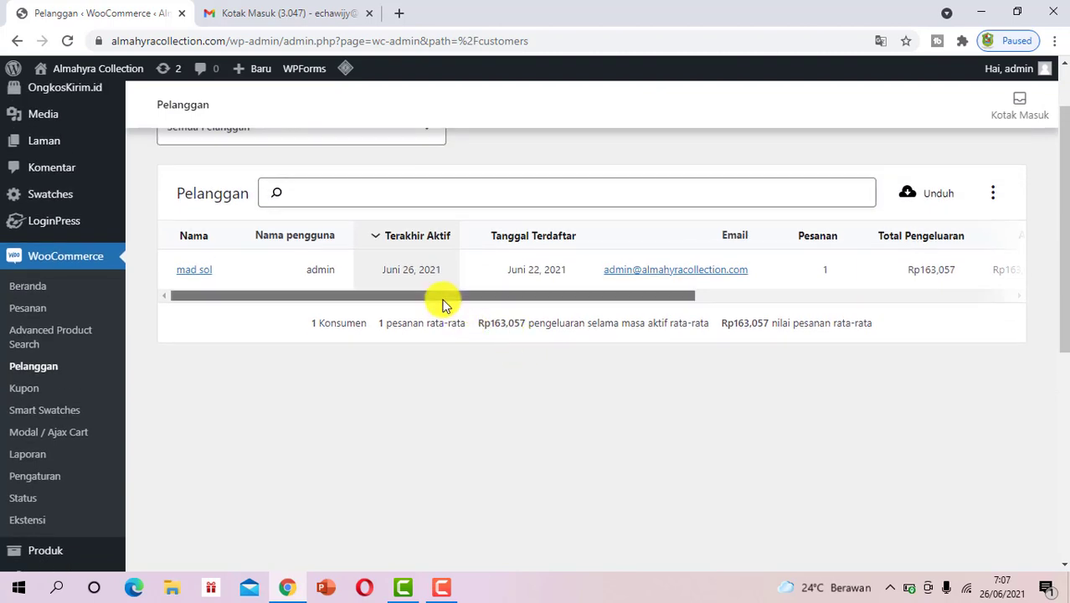
{"action": "left_click_drag", "start_coordinate": [445, 302], "coordinate": [348, 291]}
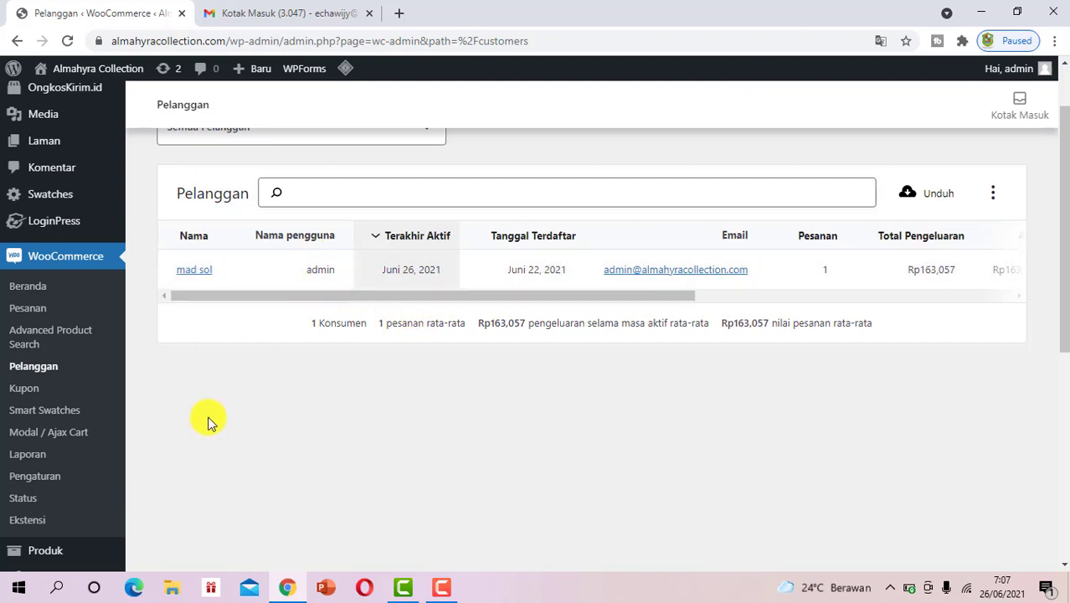
{"action": "scroll", "coordinate": [20, 199], "scroll_direction": "up", "scroll_amount": 2}
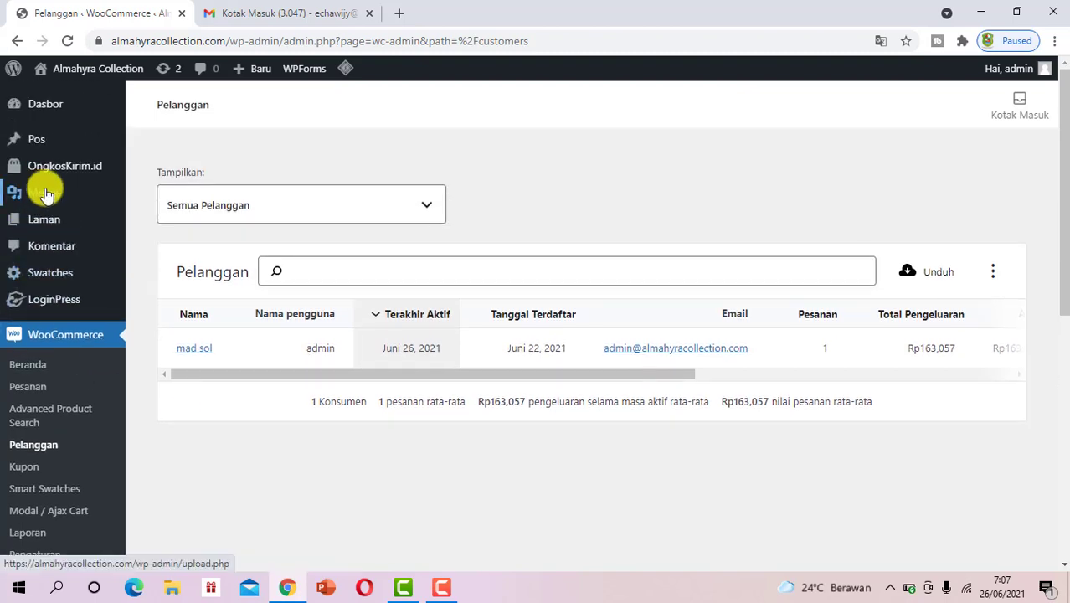
{"action": "mouse_move", "coordinate": [59, 113]}
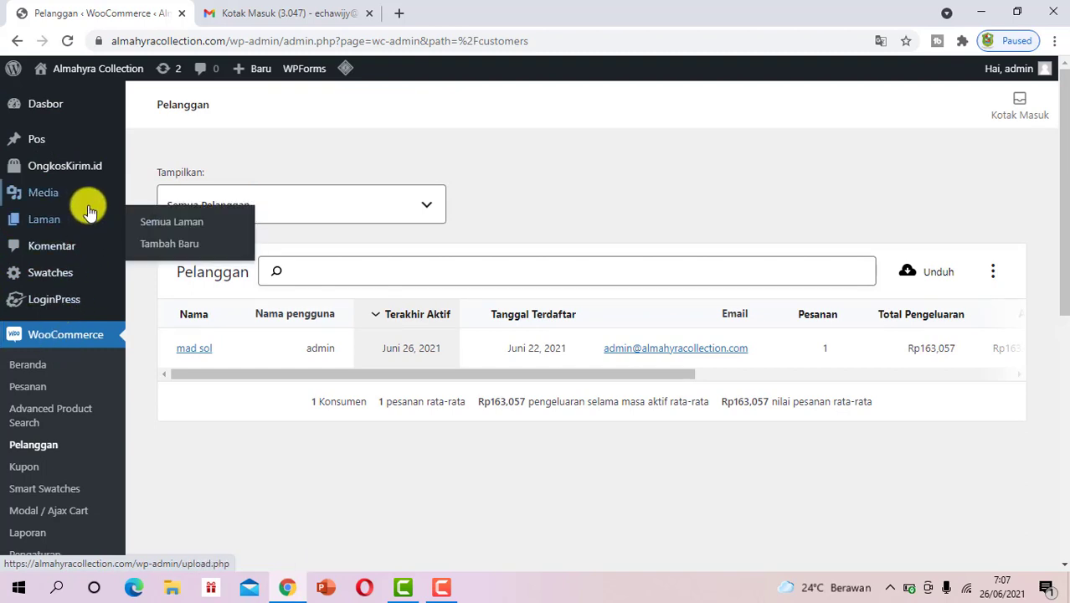
{"action": "left_click", "coordinate": [70, 120]}
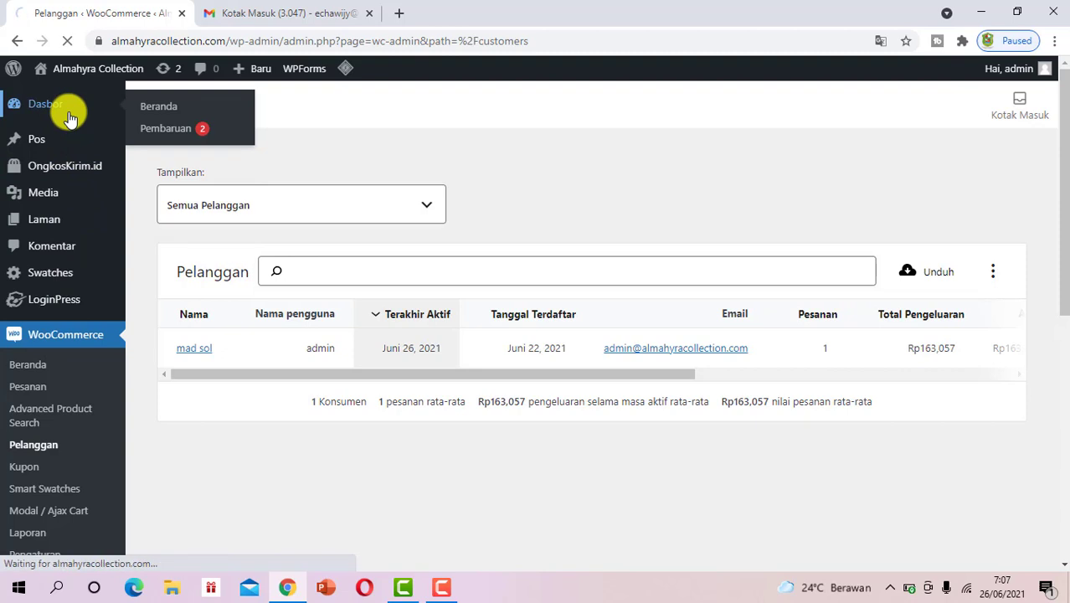